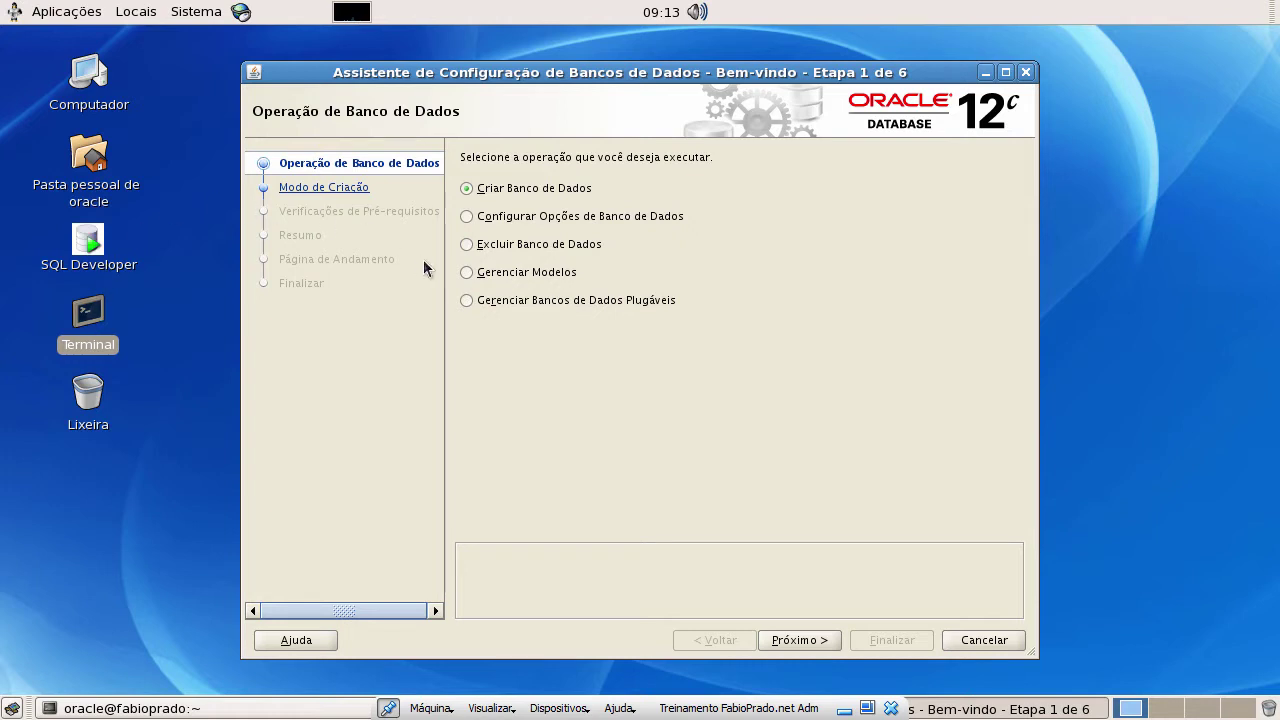
- Choose to manage templates and create one from an existing database, structure only (estrutura apenas)
left_click(467, 272)
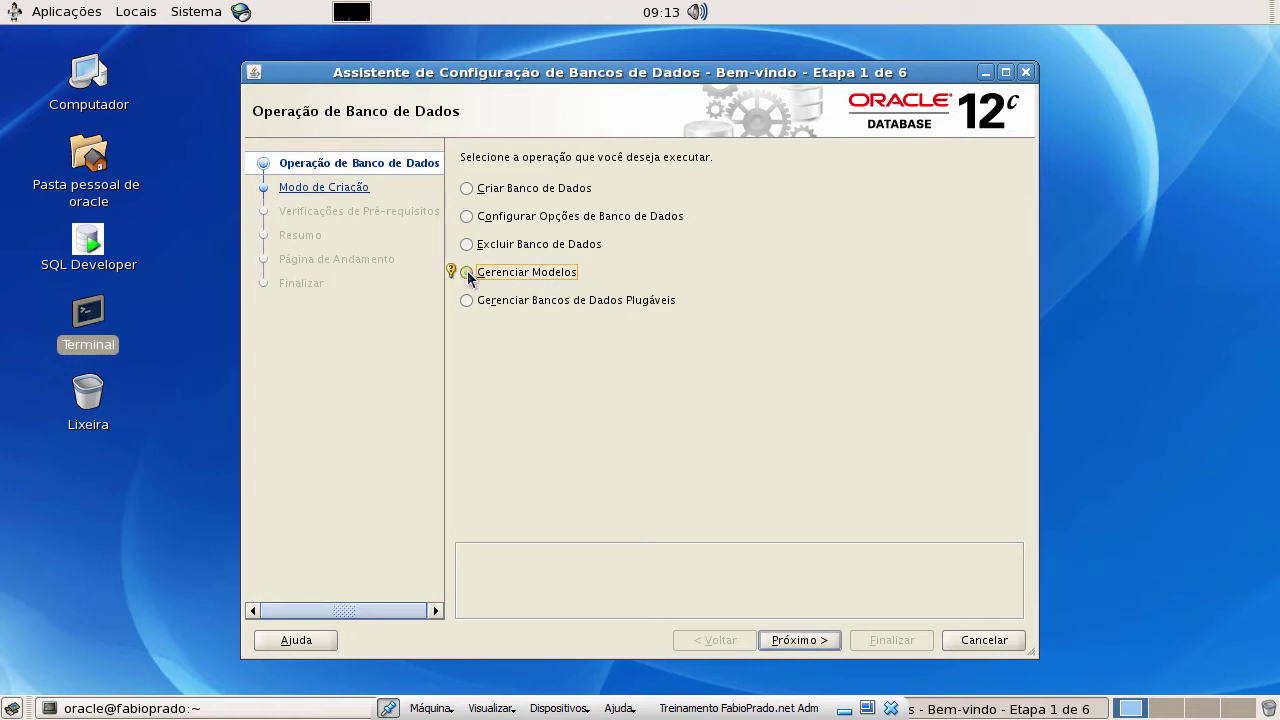
left_click(820, 641)
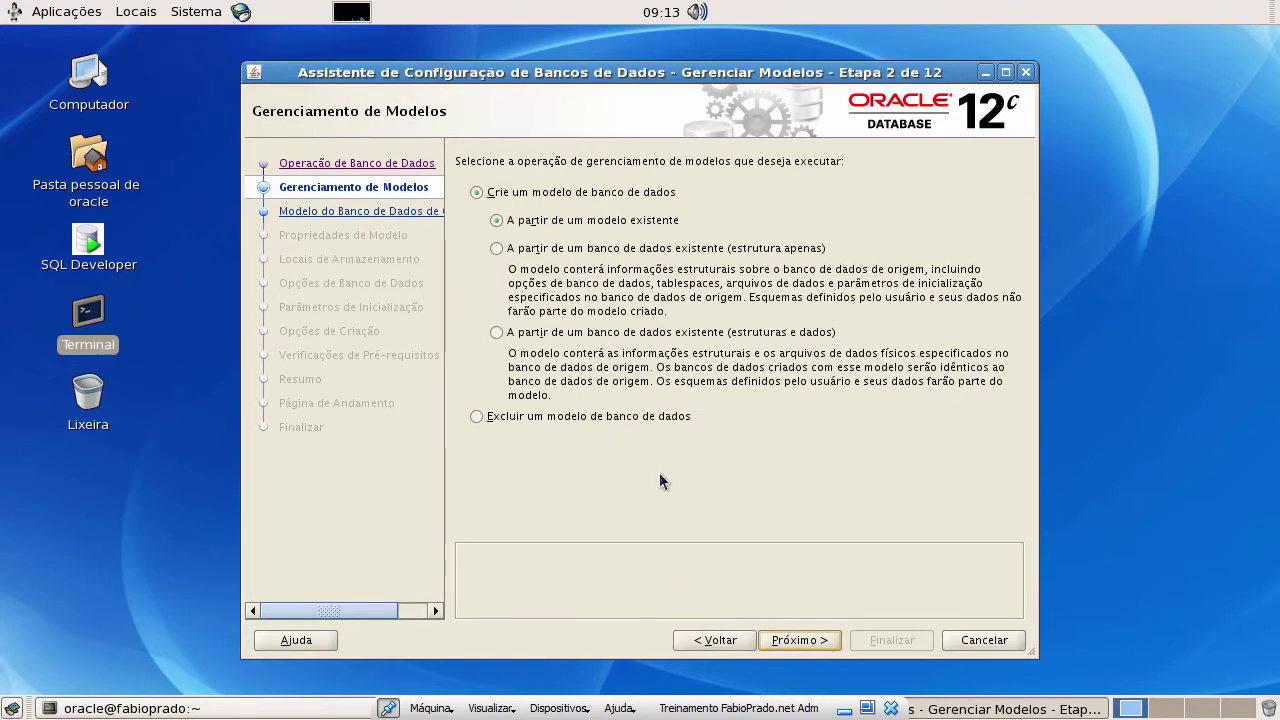
left_click(497, 249)
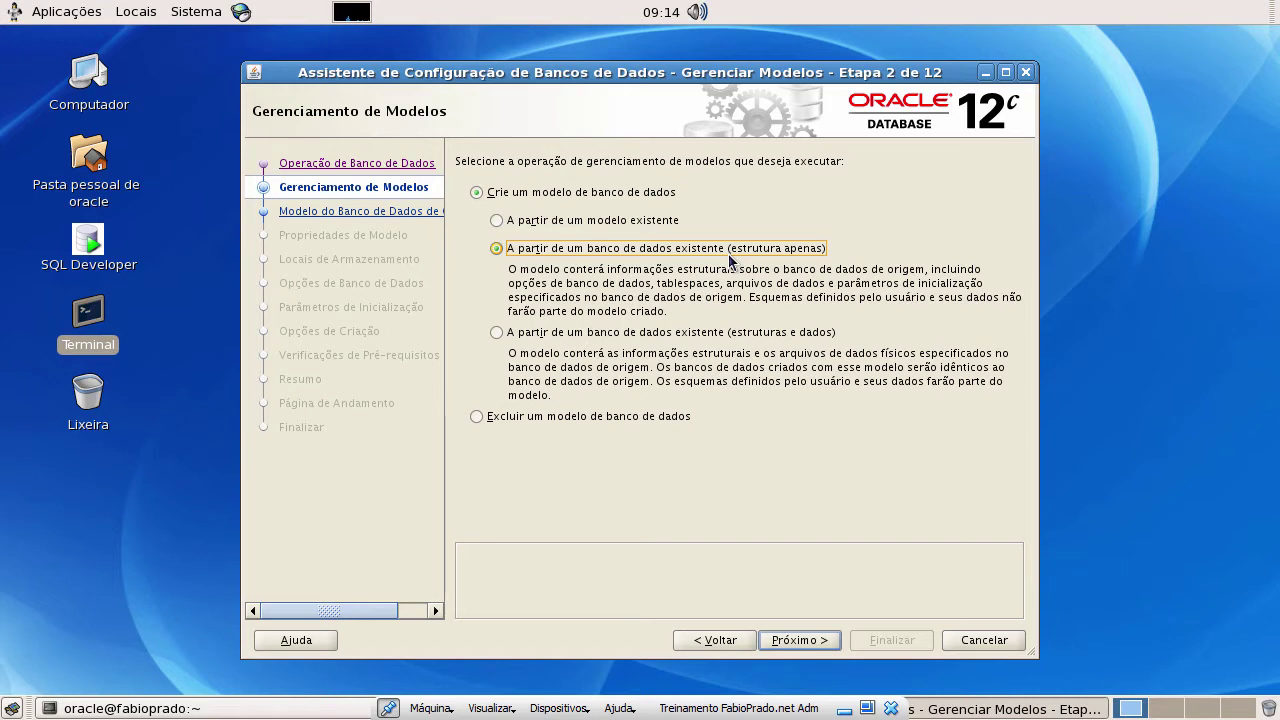
left_click(803, 641)
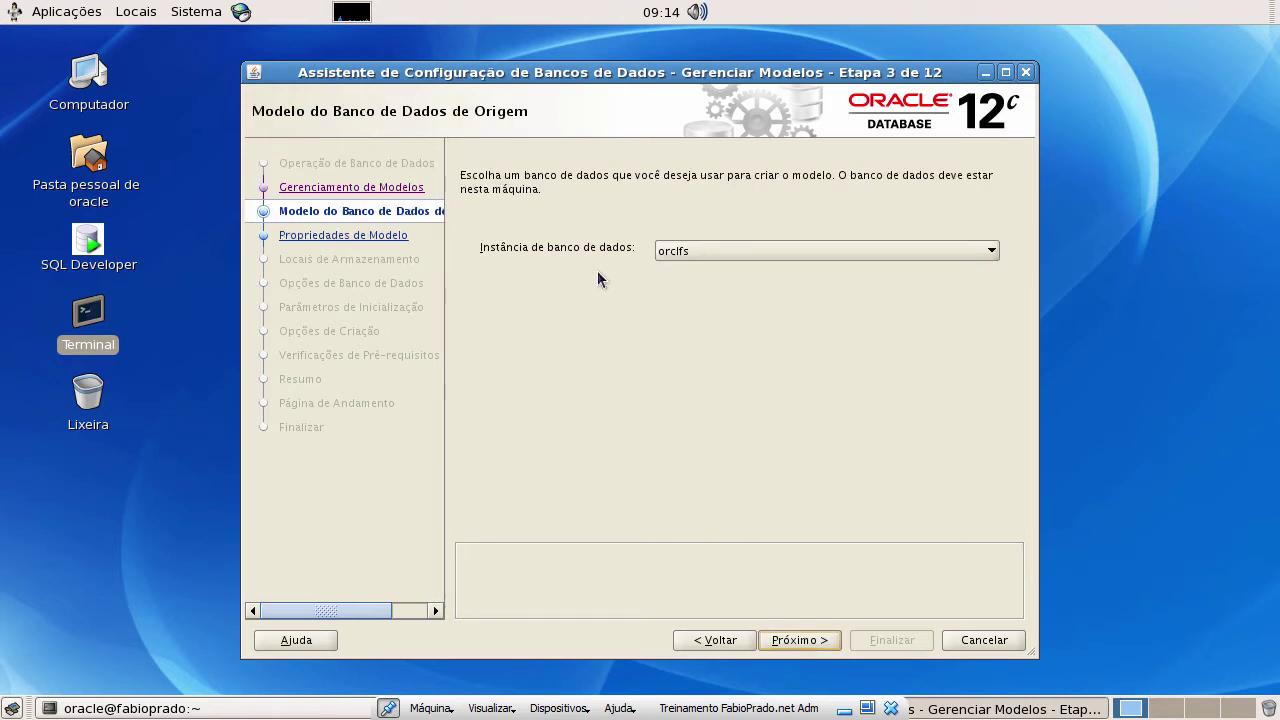
- Use the orclfs database instance as the source for the template and continue to the template properties
left_click(719, 251)
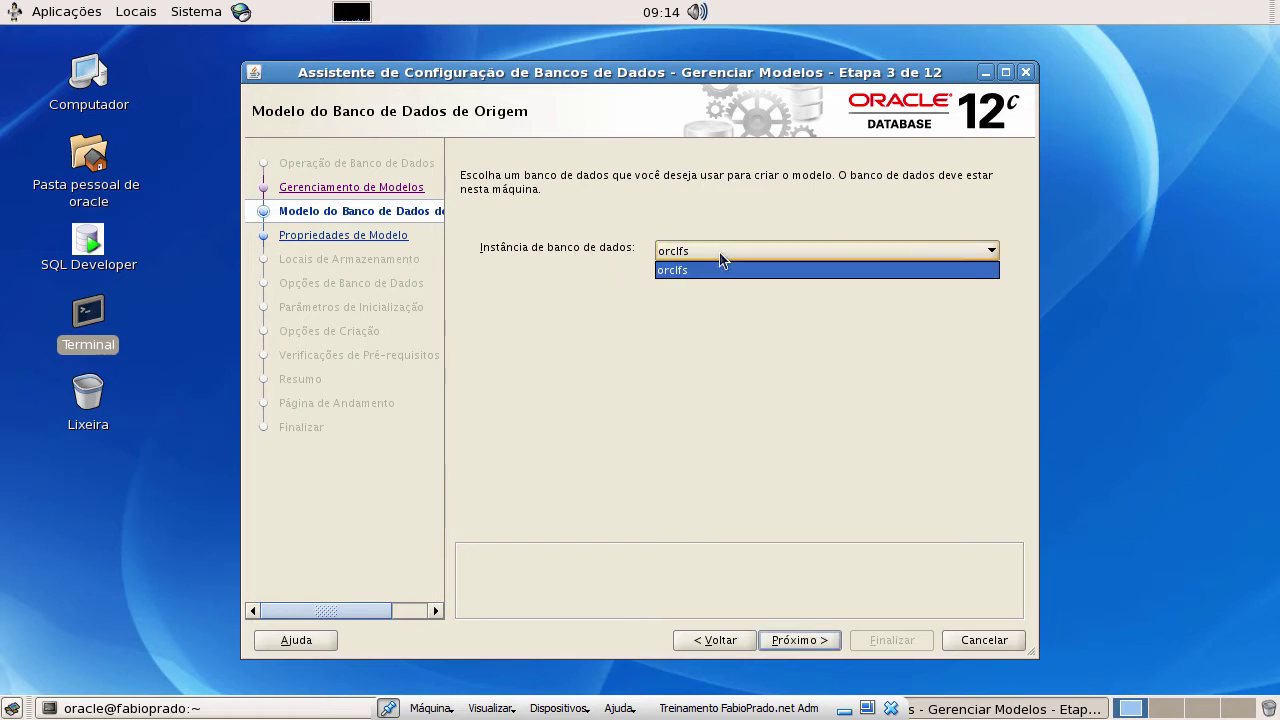
left_click(674, 262)
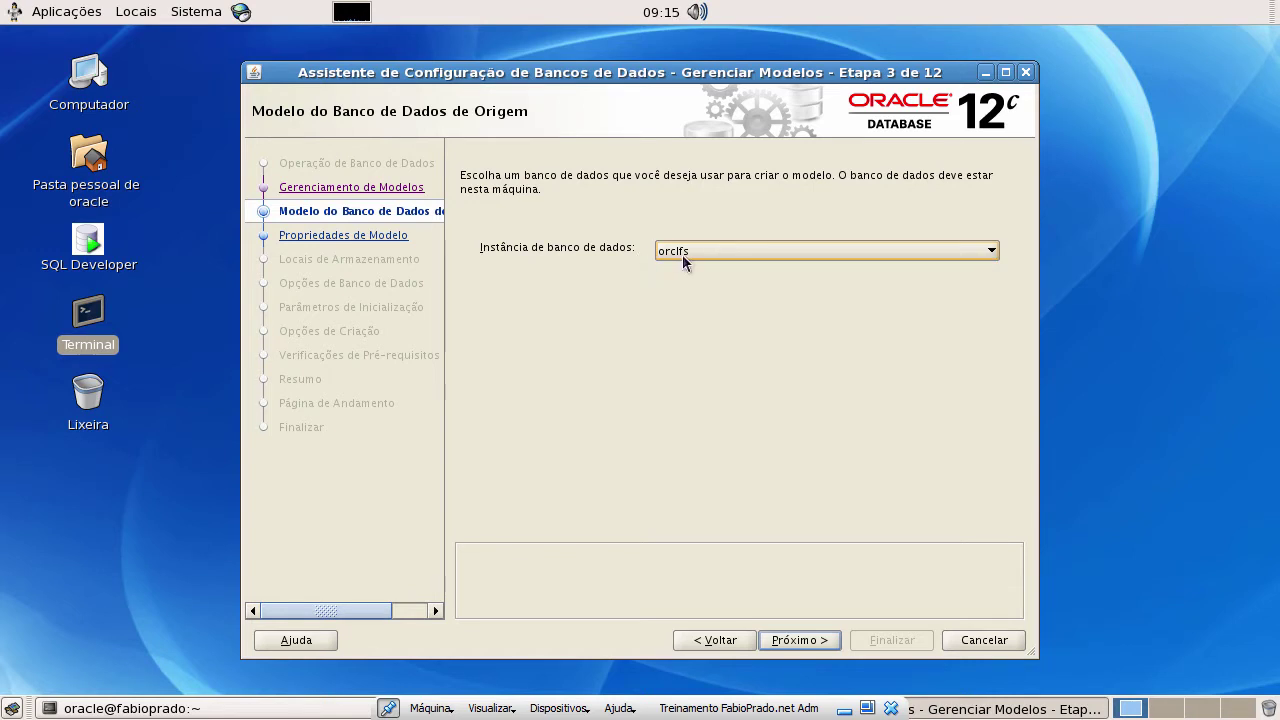
left_click(800, 640)
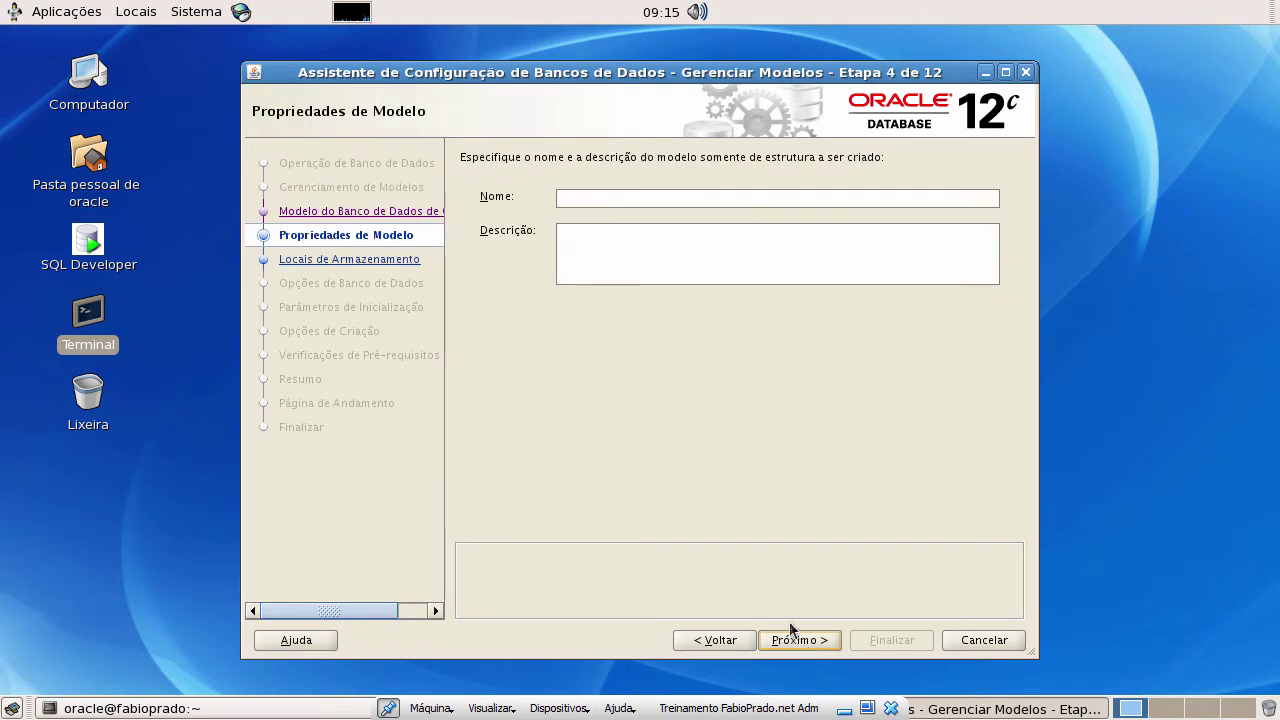
- Name the template "BD Produção" and describe it as "Modelo padrão para criar bancos de dados de produção."
left_click(633, 198)
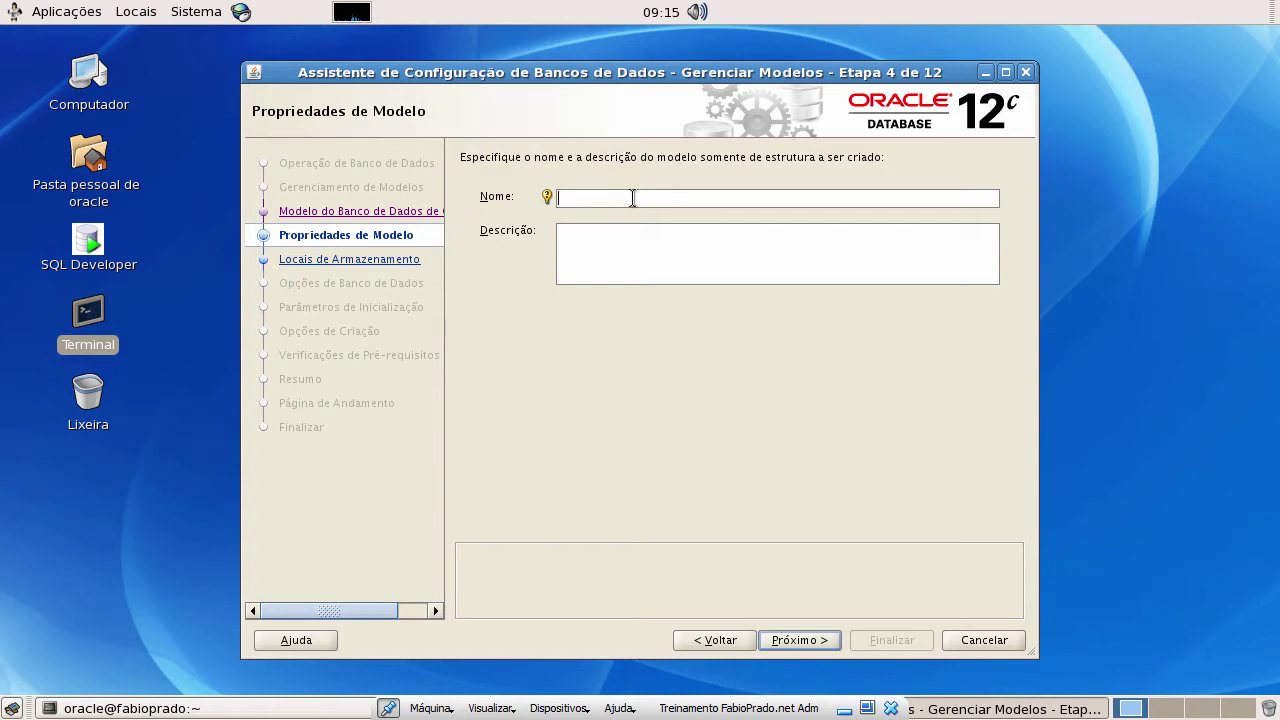
type("BD Produção")
key("Tab")
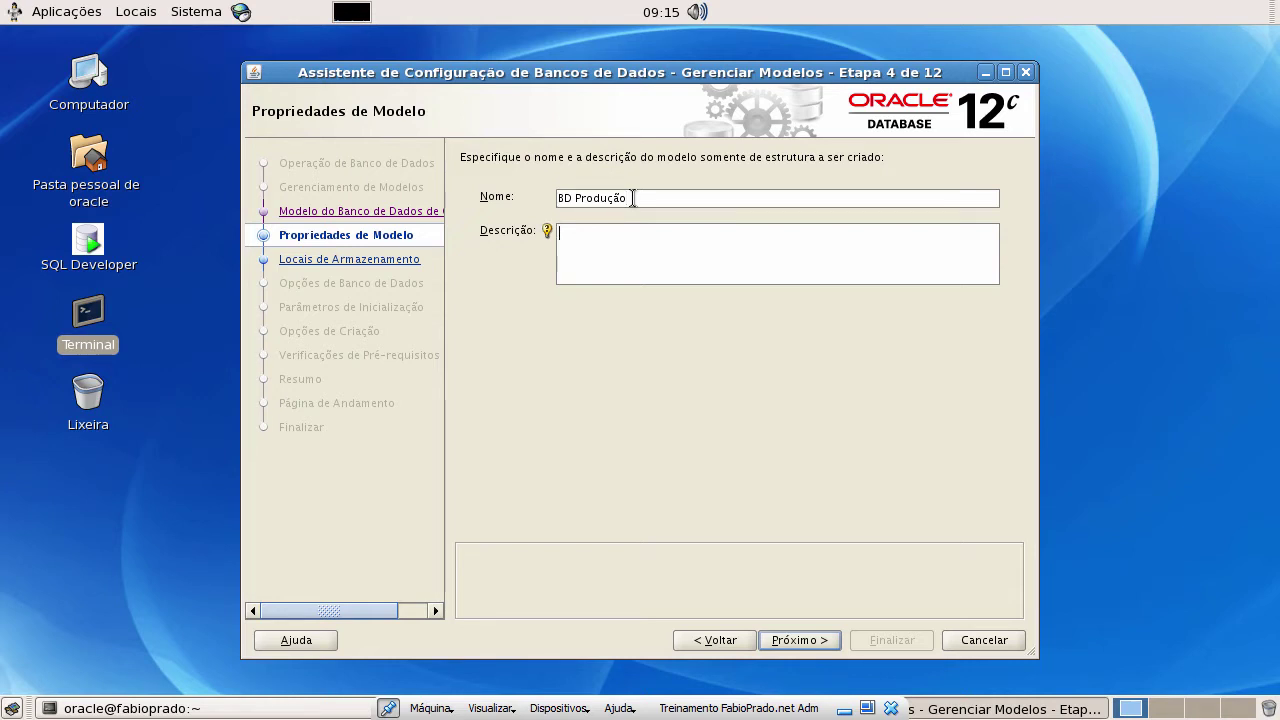
type("Modelo pad")
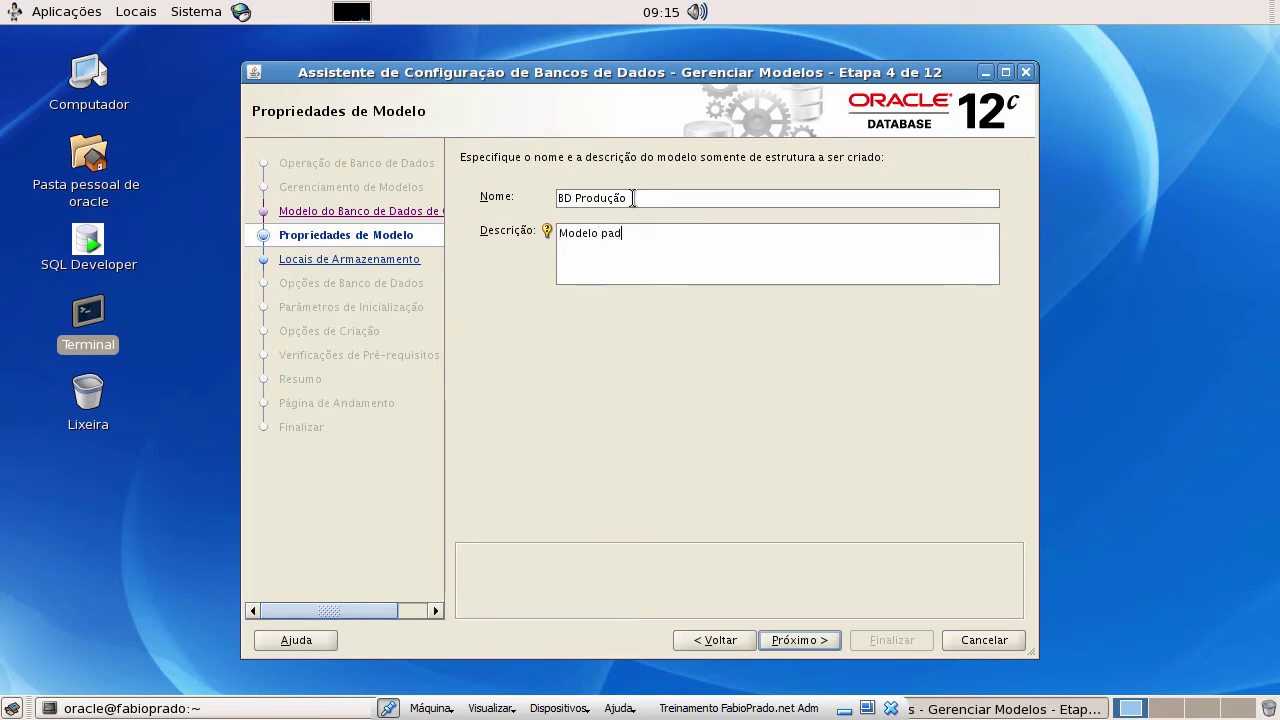
type("rão para cri")
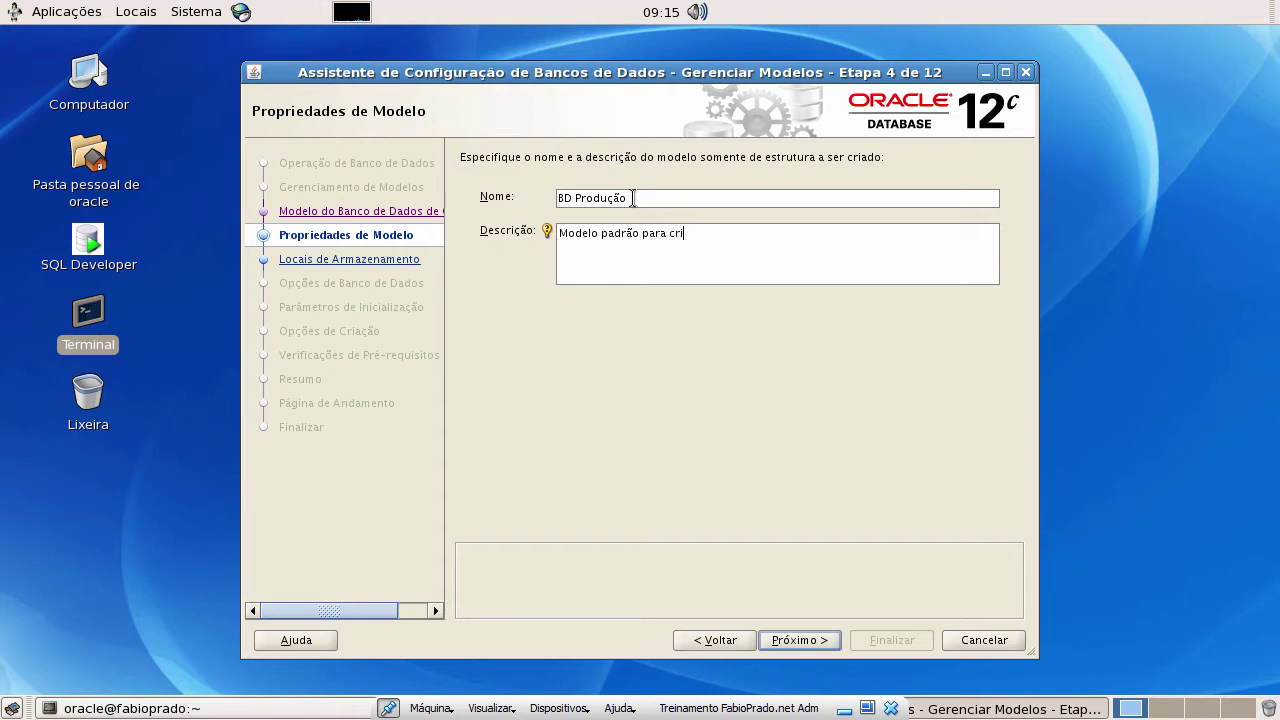
type("ar bancos de dados de produ")
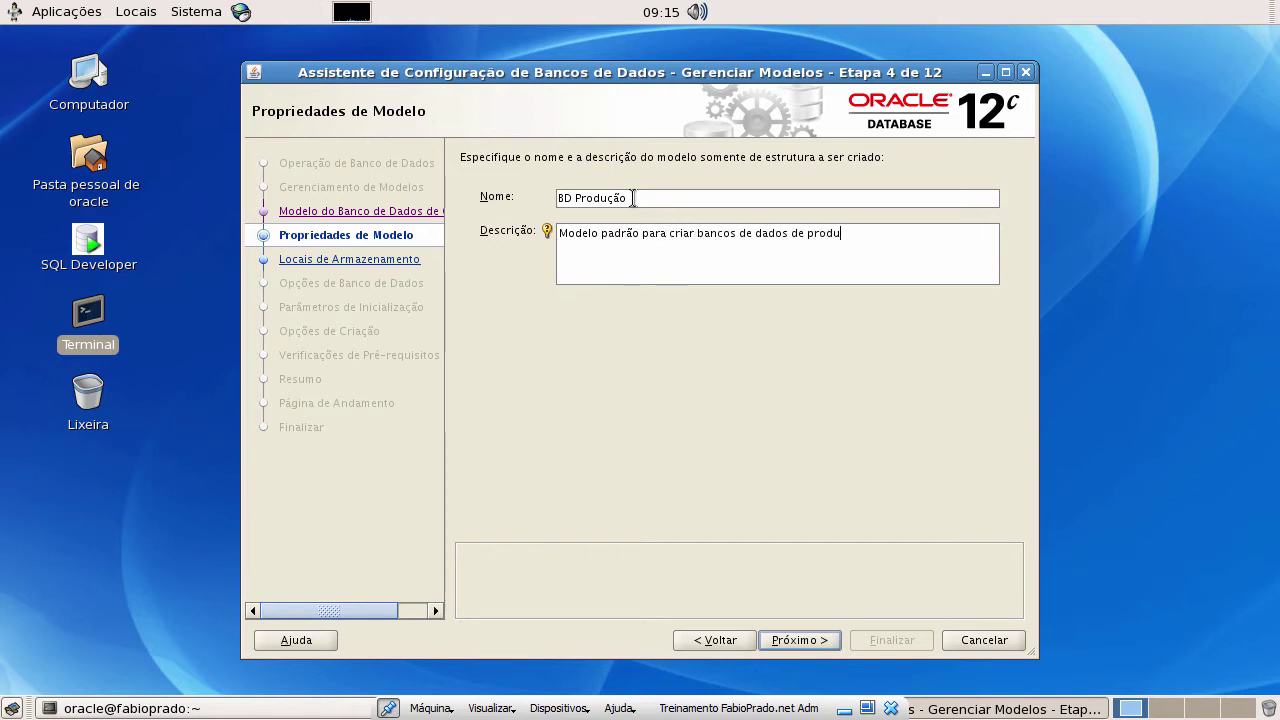
type("ção.")
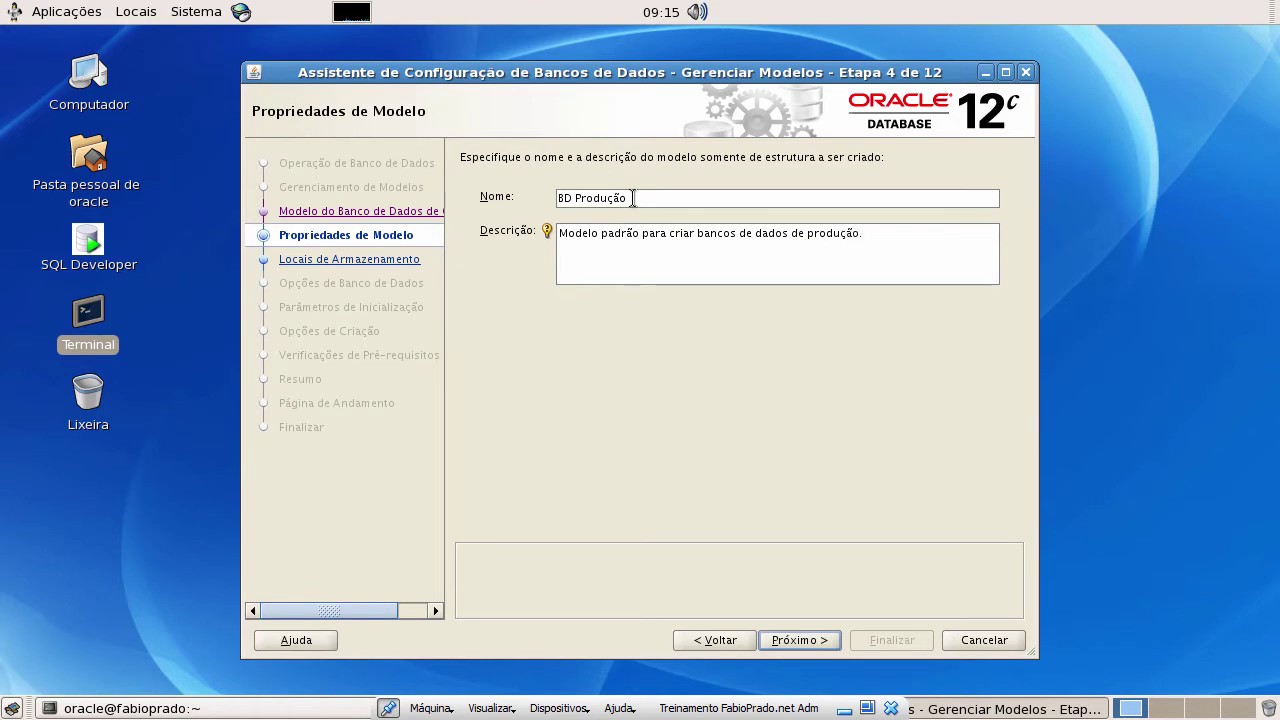
left_click(817, 636)
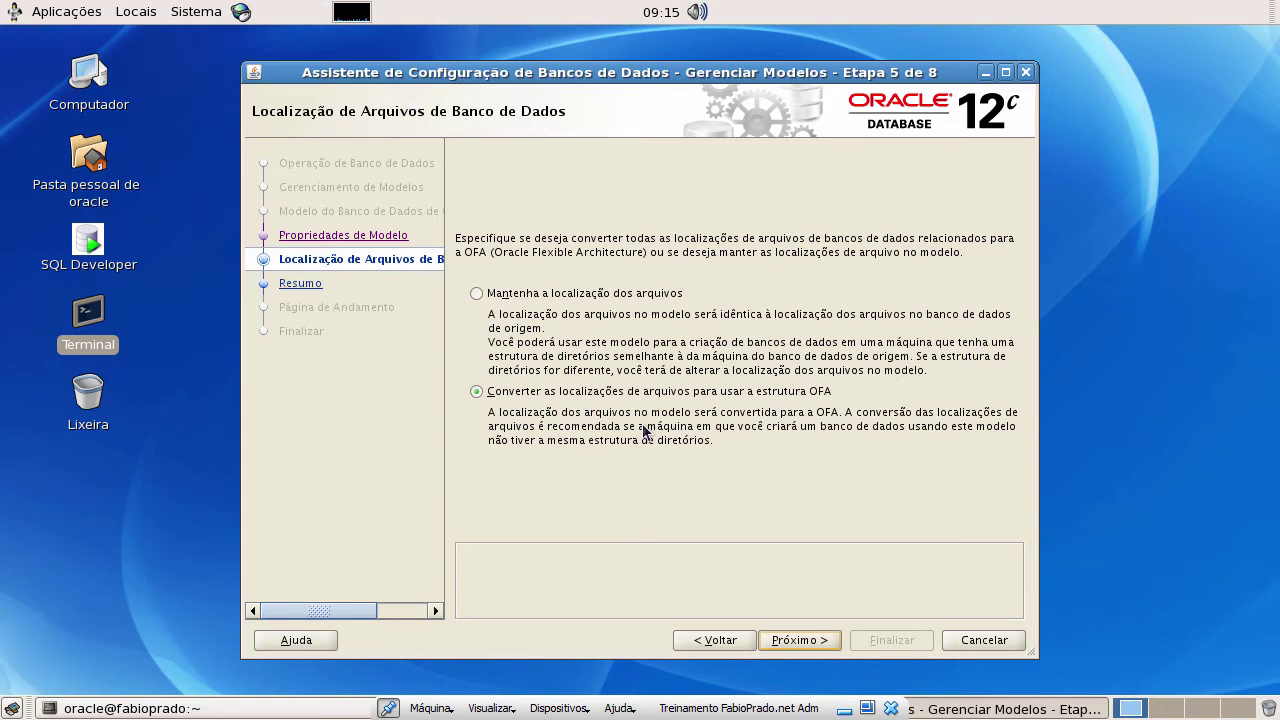
- Keep the source database's file locations (Mantenha a localização dos arquivos) in the template and proceed to the summary
left_click(576, 296)
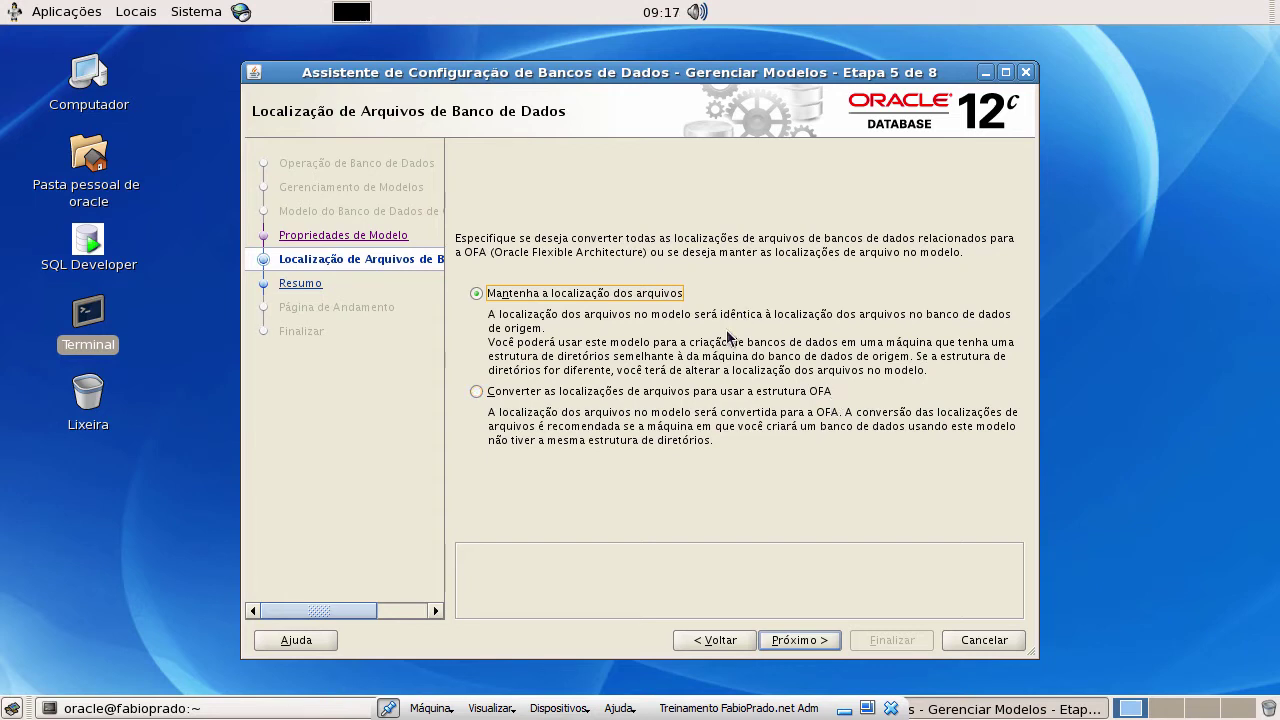
left_click(811, 645)
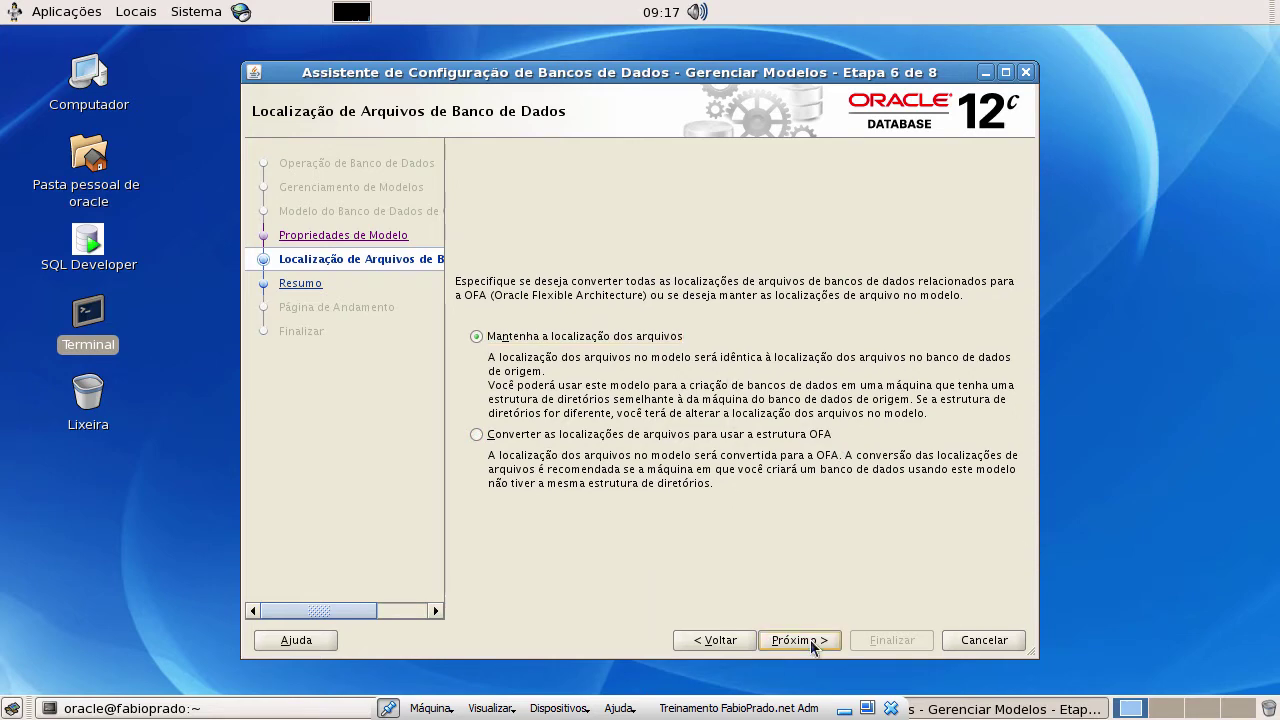
left_click(811, 643)
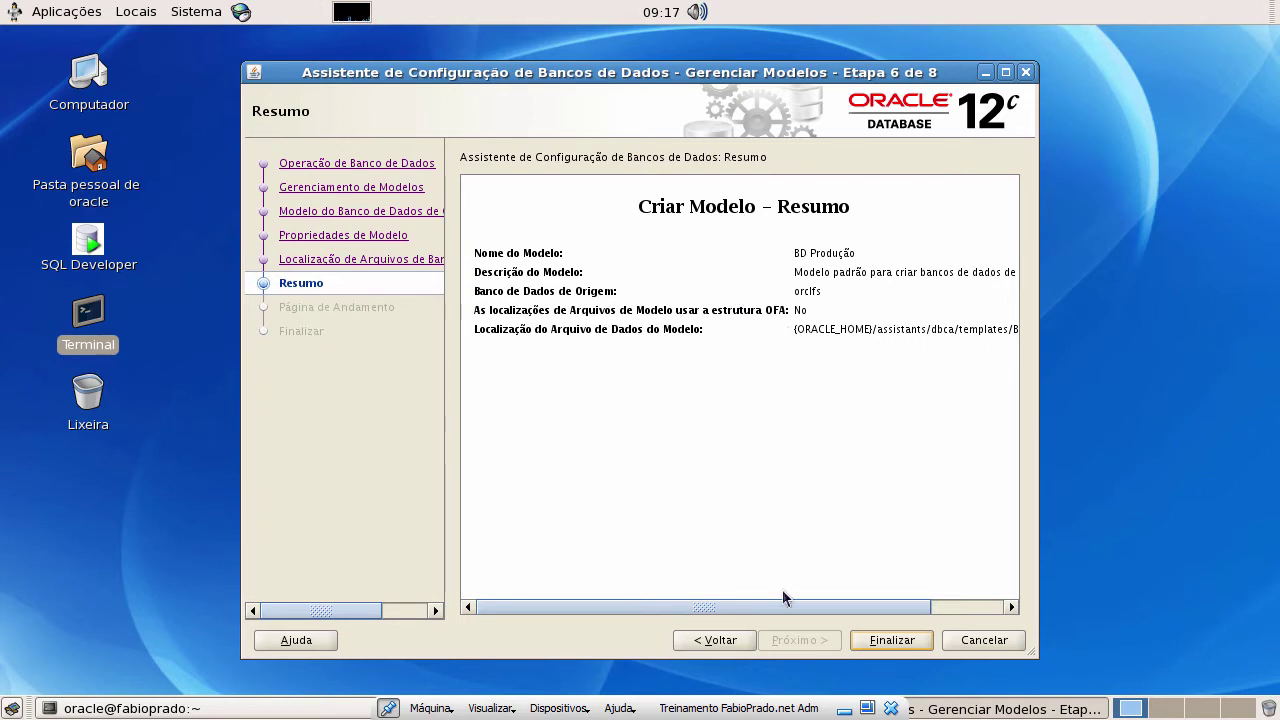
- Review the template data file location in the summary, create the template and close the wizard
left_click_drag(773, 606, 871, 614)
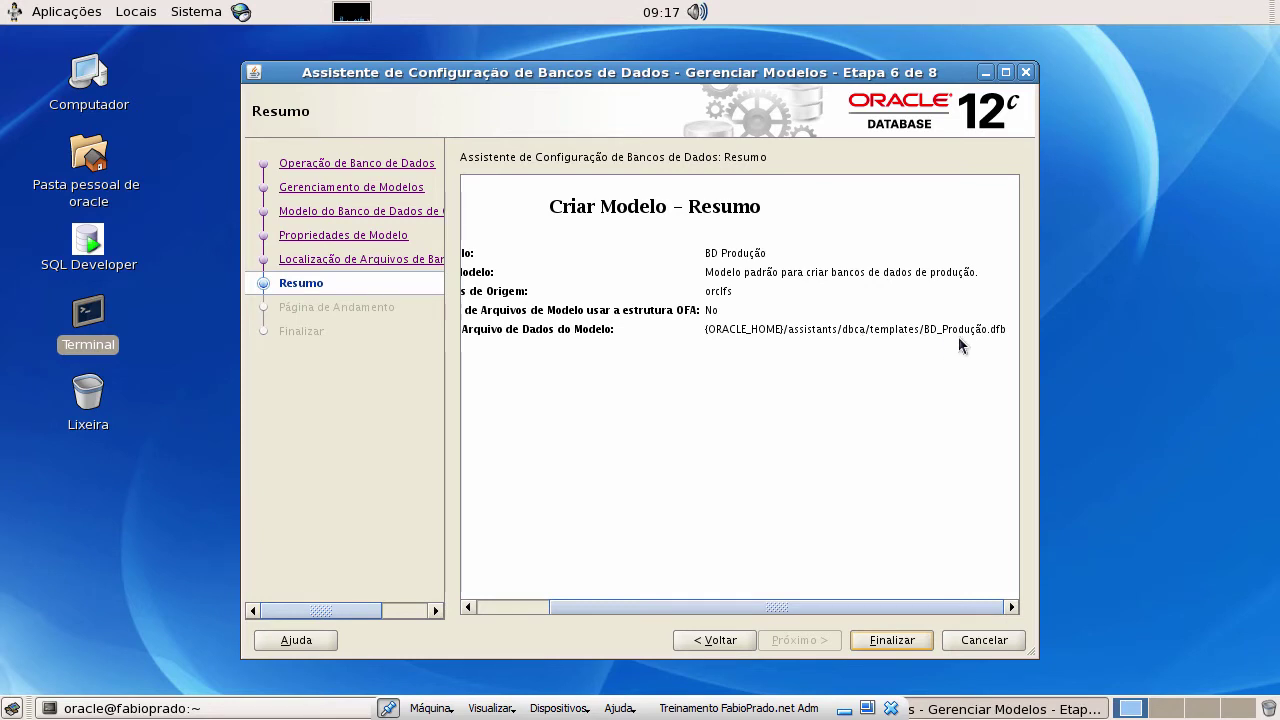
left_click(892, 640)
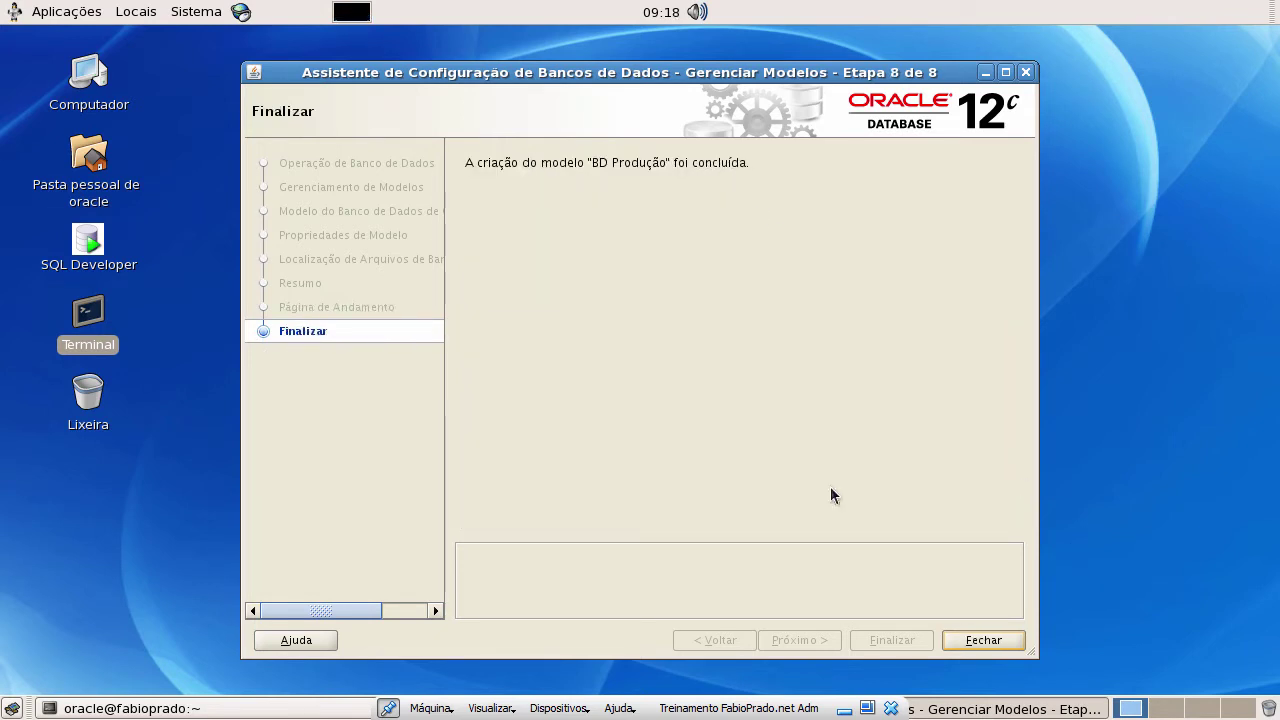
left_click(999, 641)
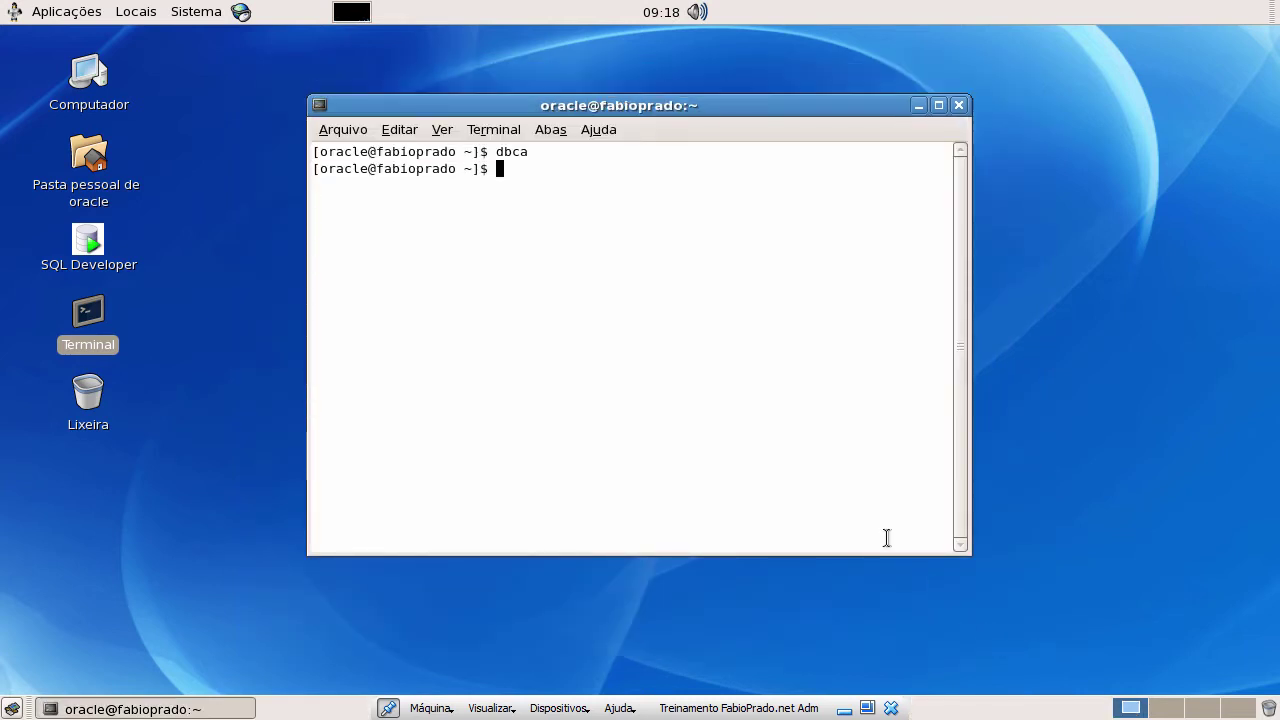
- Relaunch the wizard with dbca and select the BD Produção template in the advanced mode of database creation
type("dbca")
key("Return")
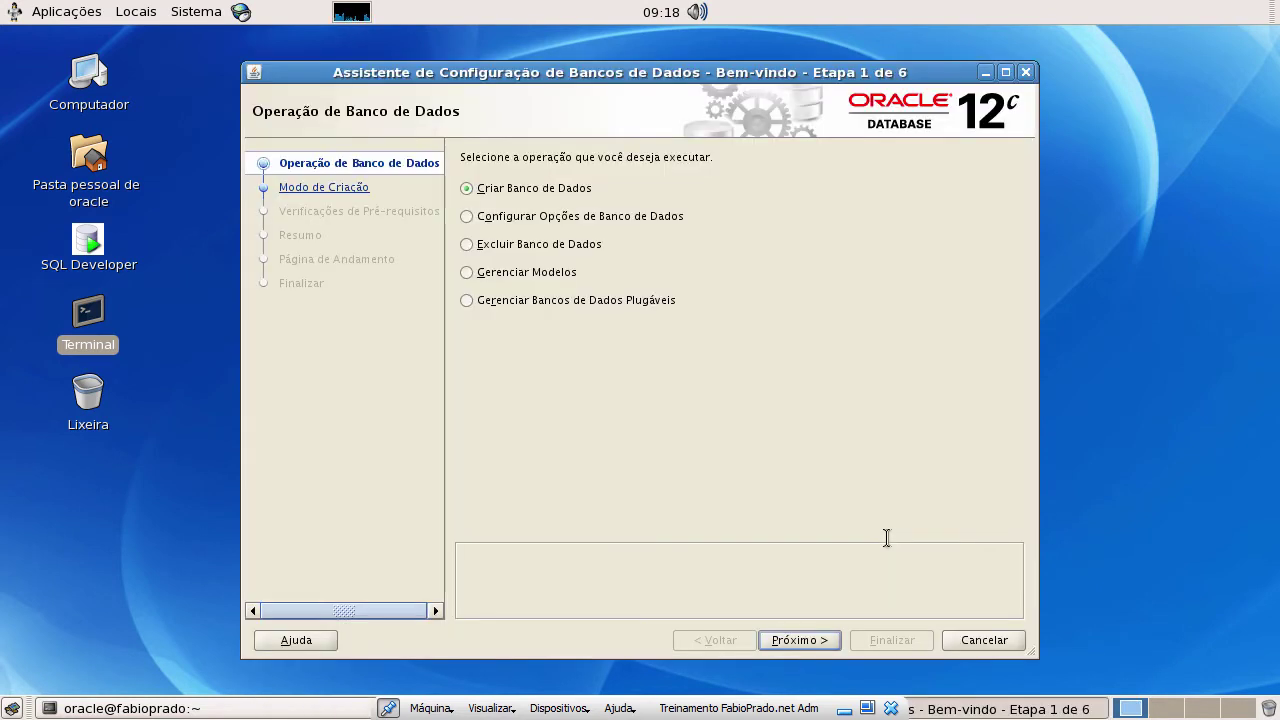
left_click(809, 642)
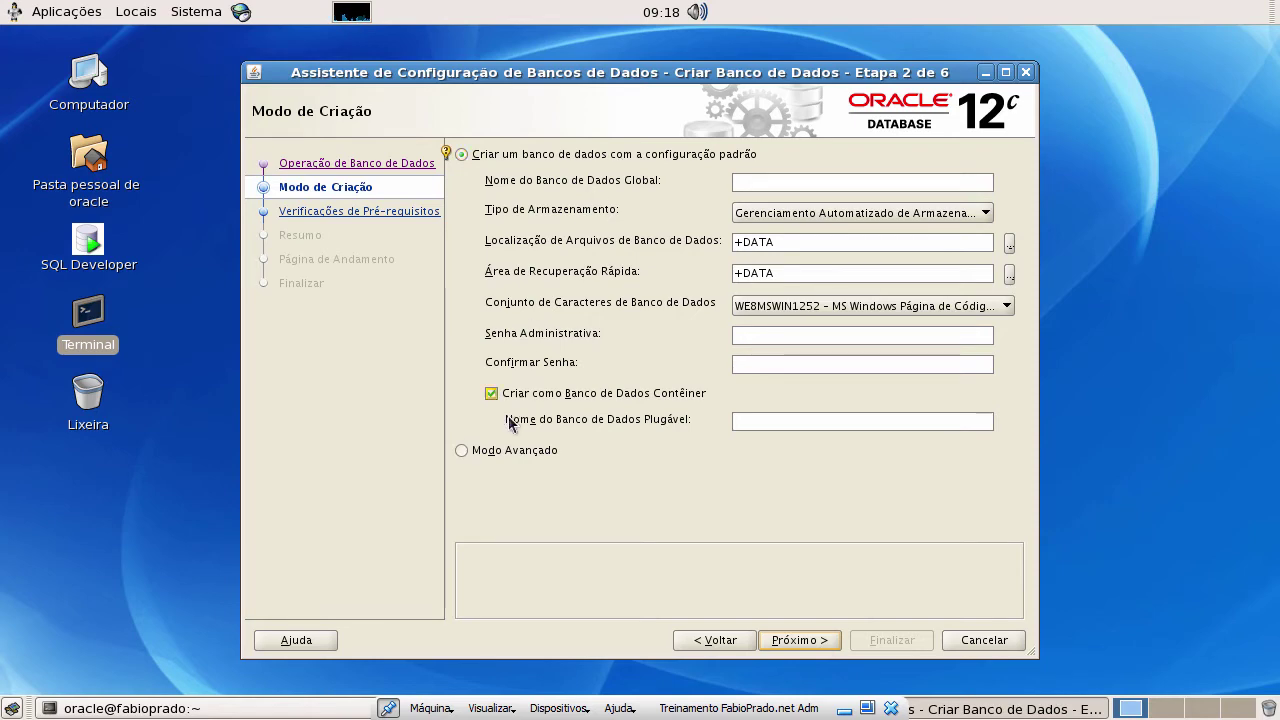
left_click(458, 449)
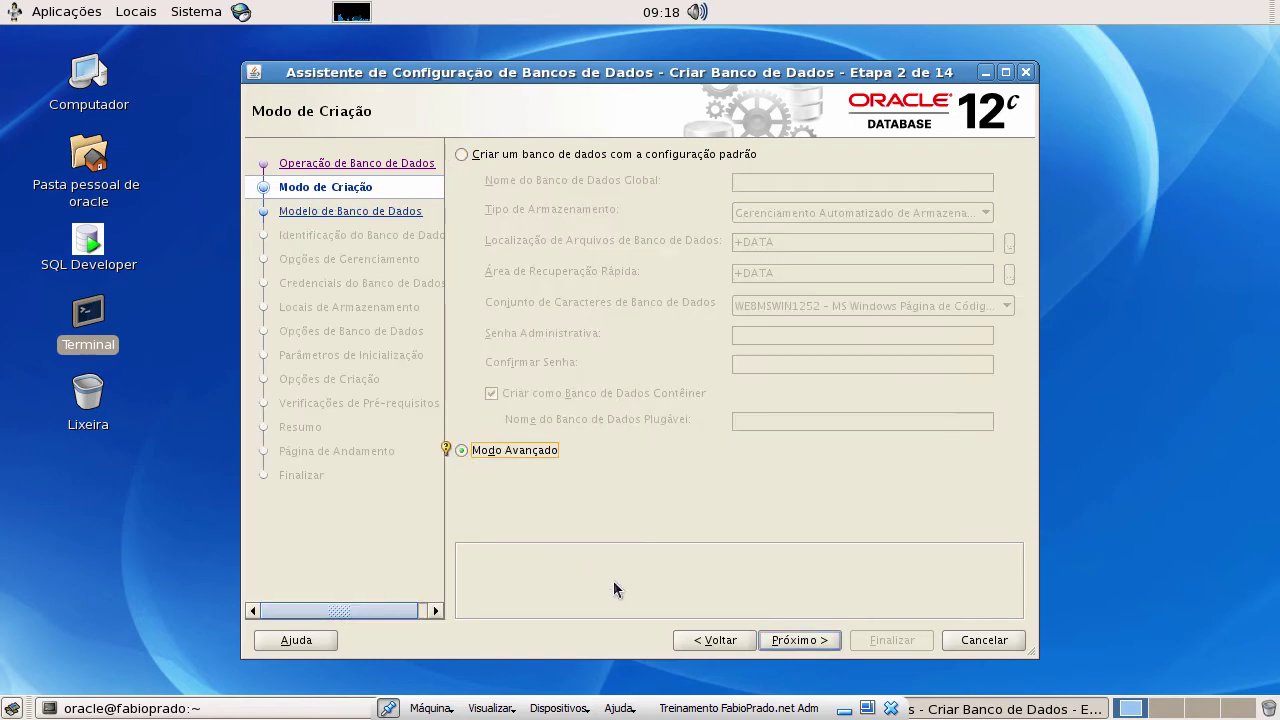
left_click(797, 646)
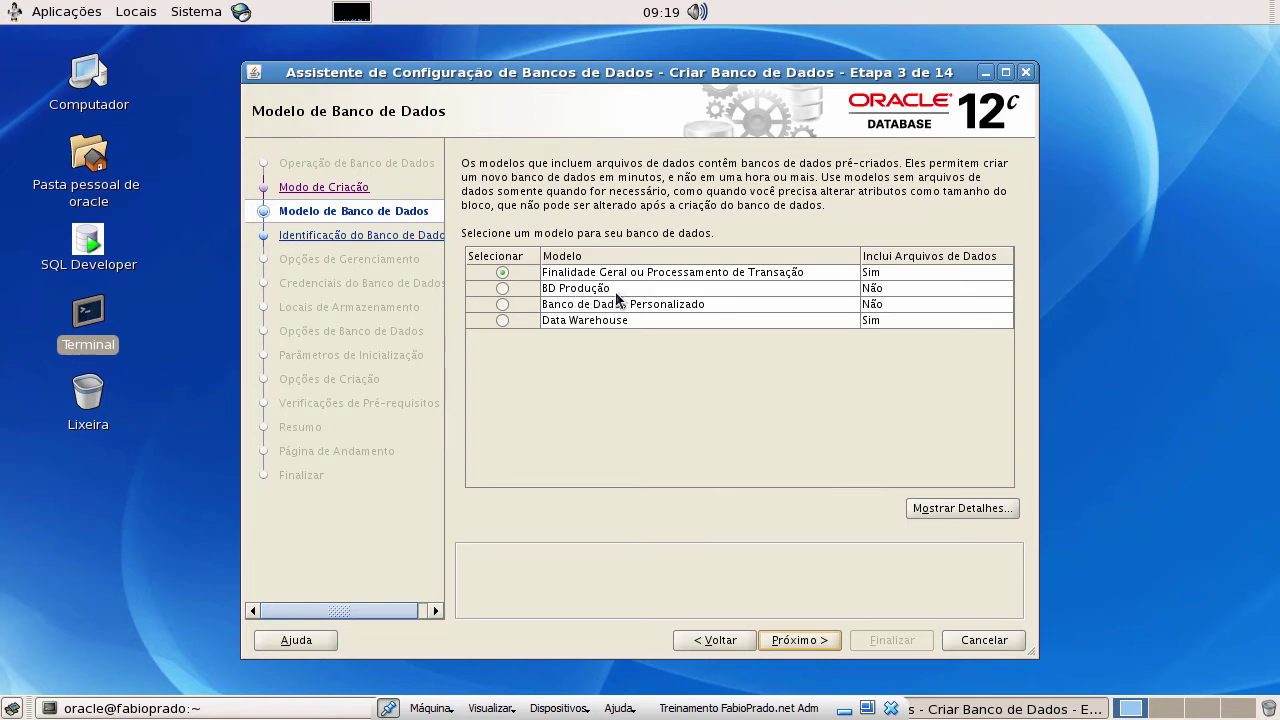
left_click(502, 288)
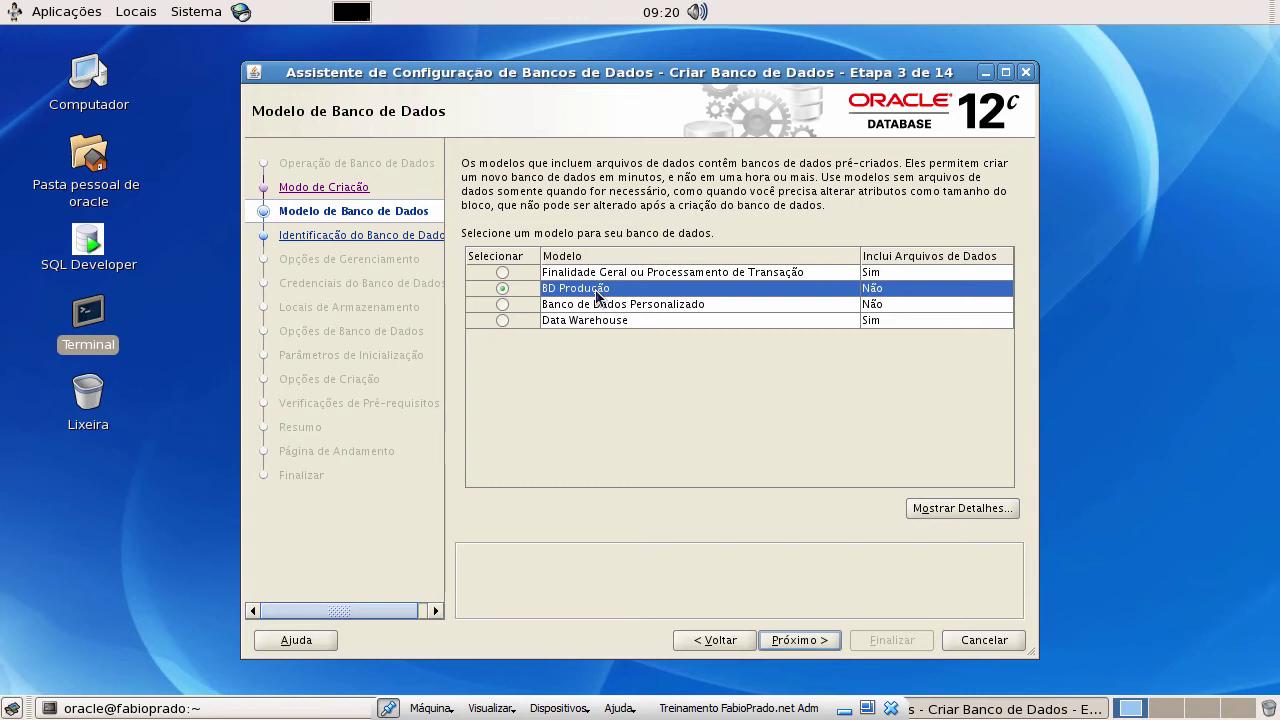
- Return to the wizard's first page and choose to delete a database template through template management
left_click(719, 640)
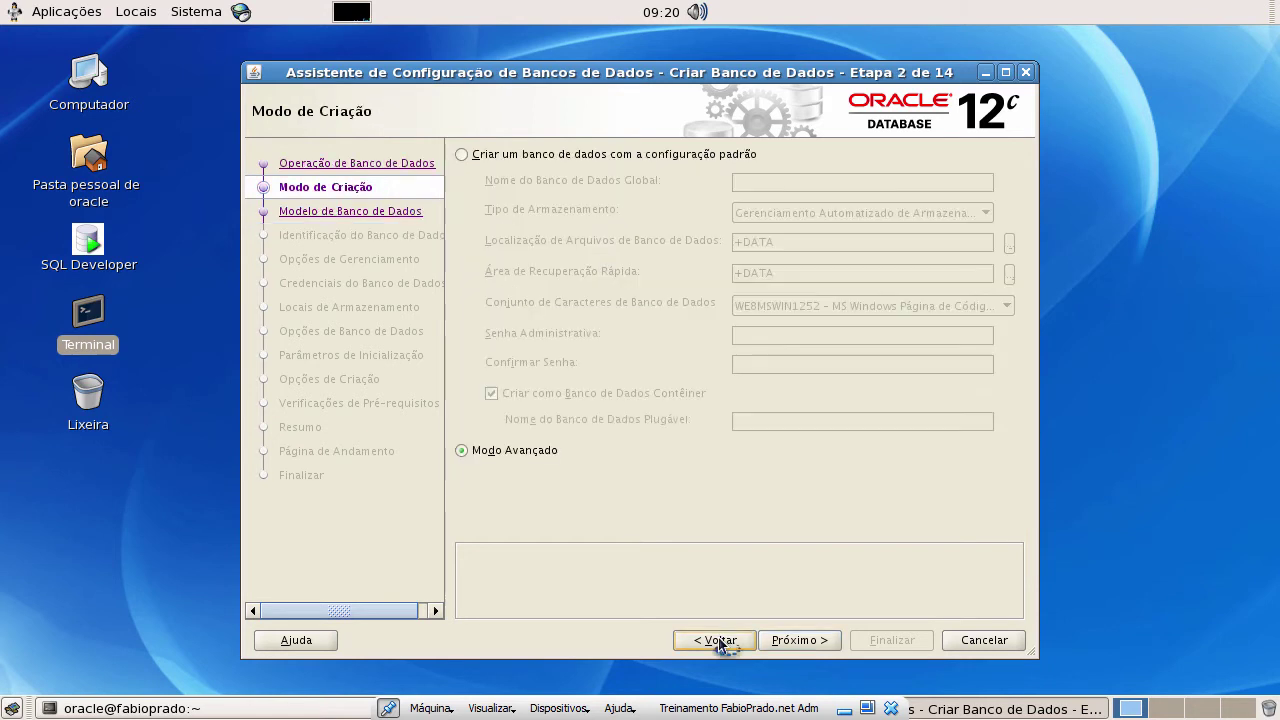
left_click(719, 640)
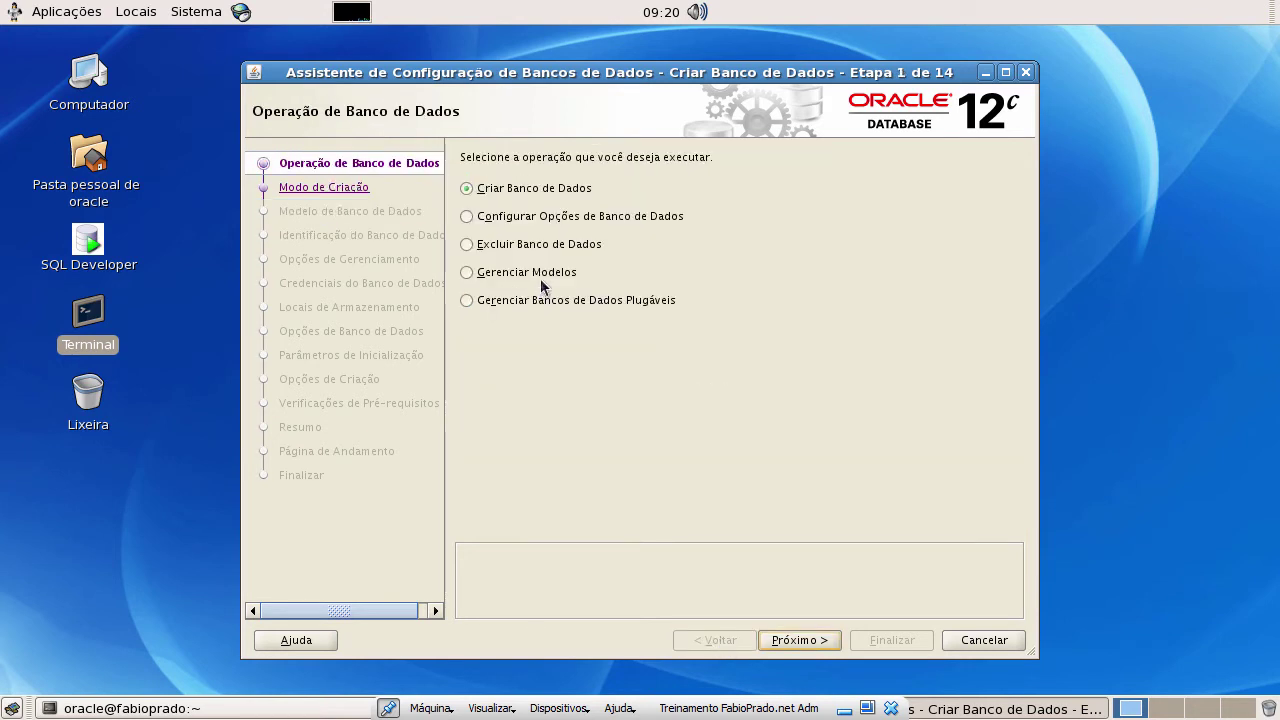
left_click(462, 271)
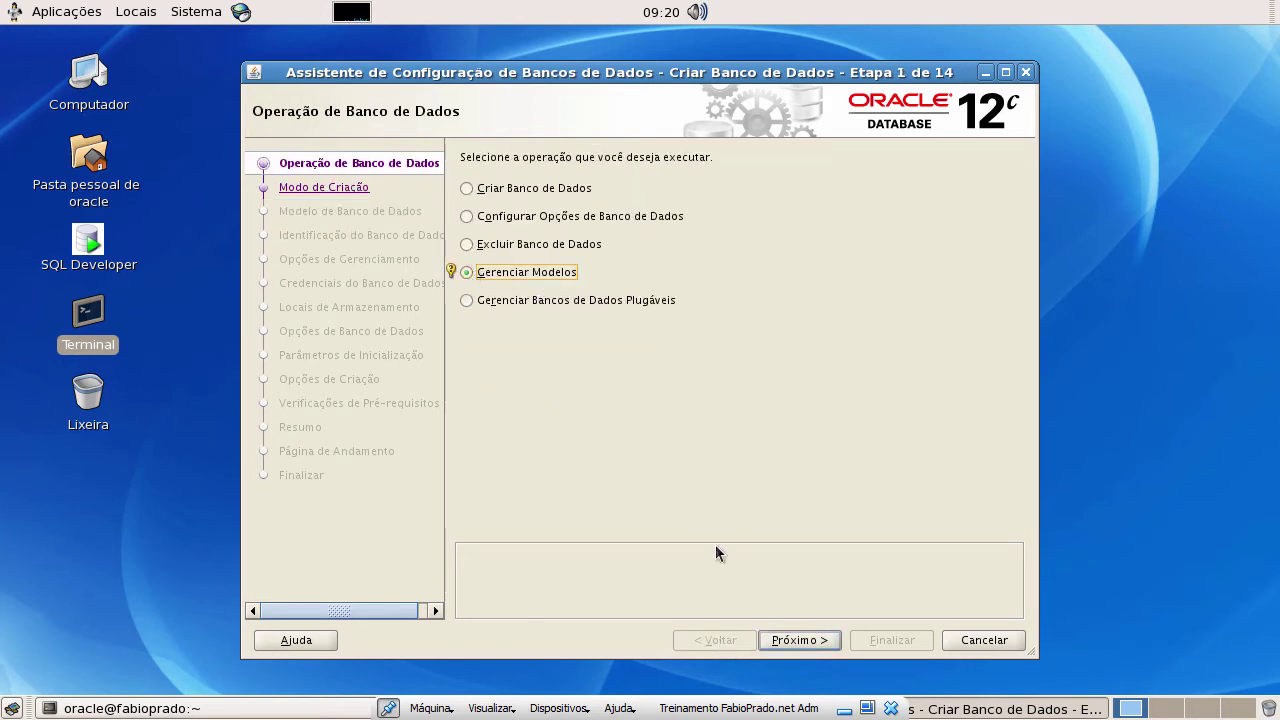
left_click(810, 636)
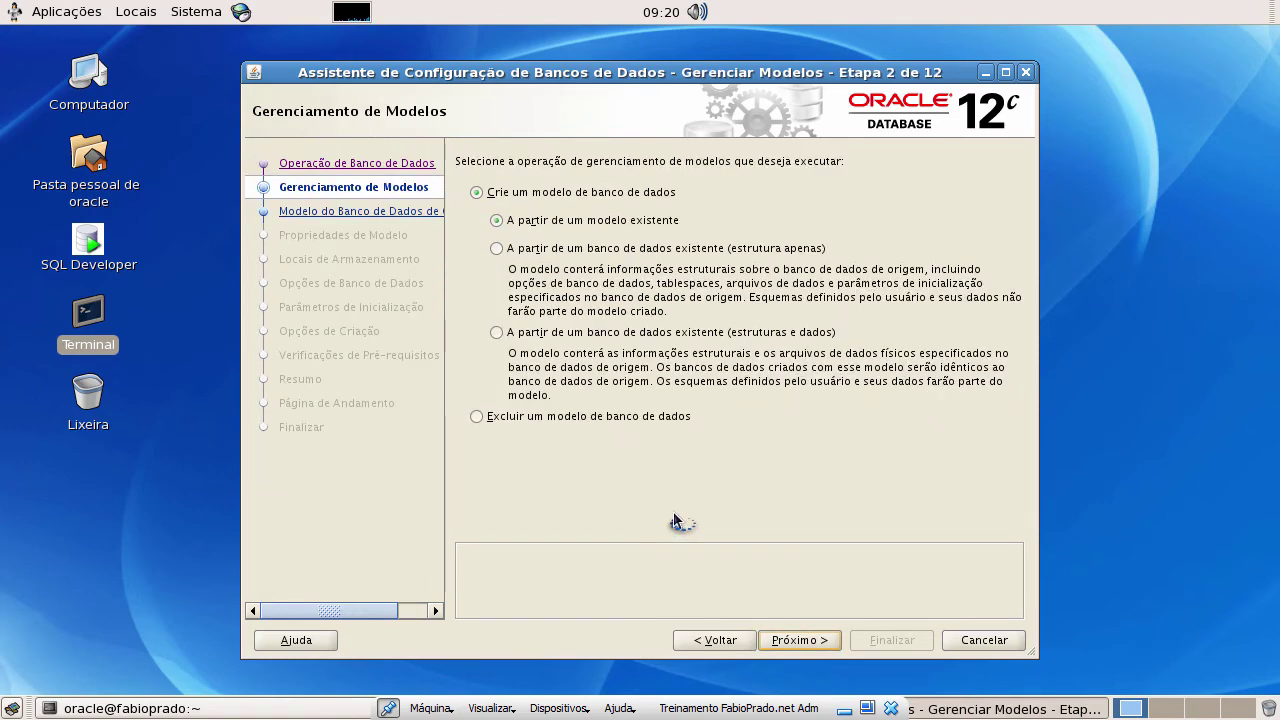
left_click(477, 415)
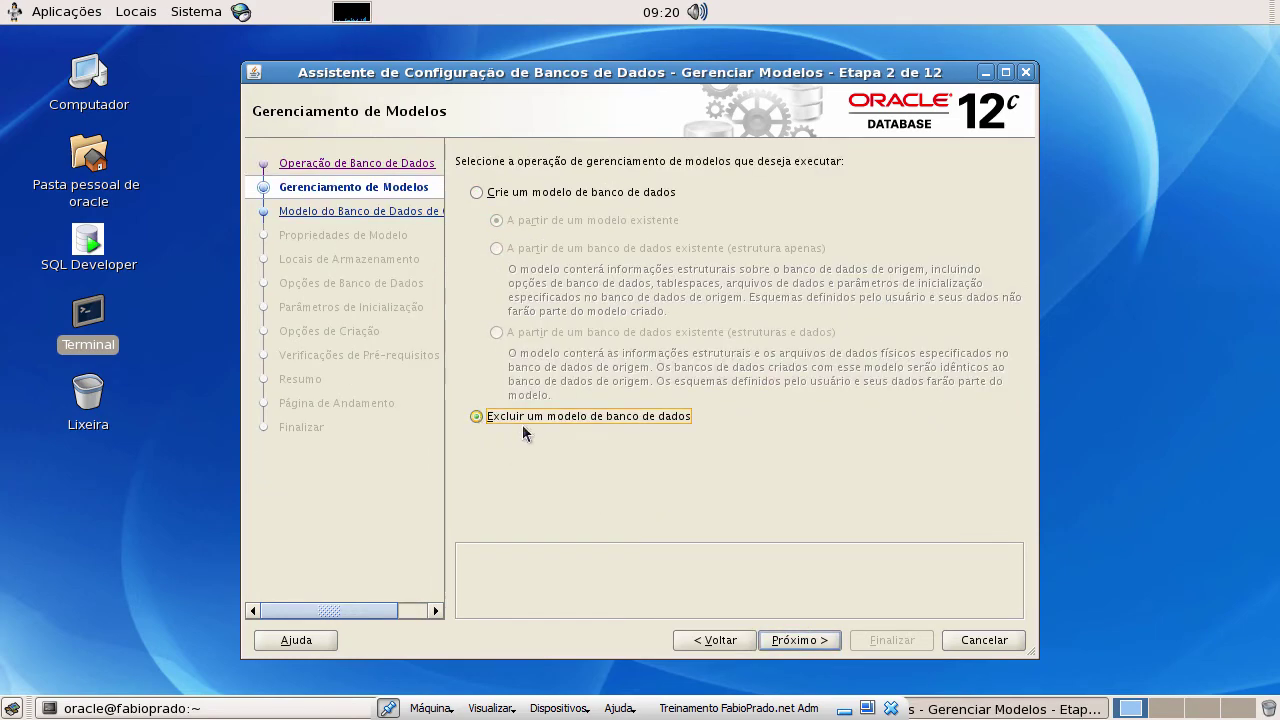
left_click(810, 642)
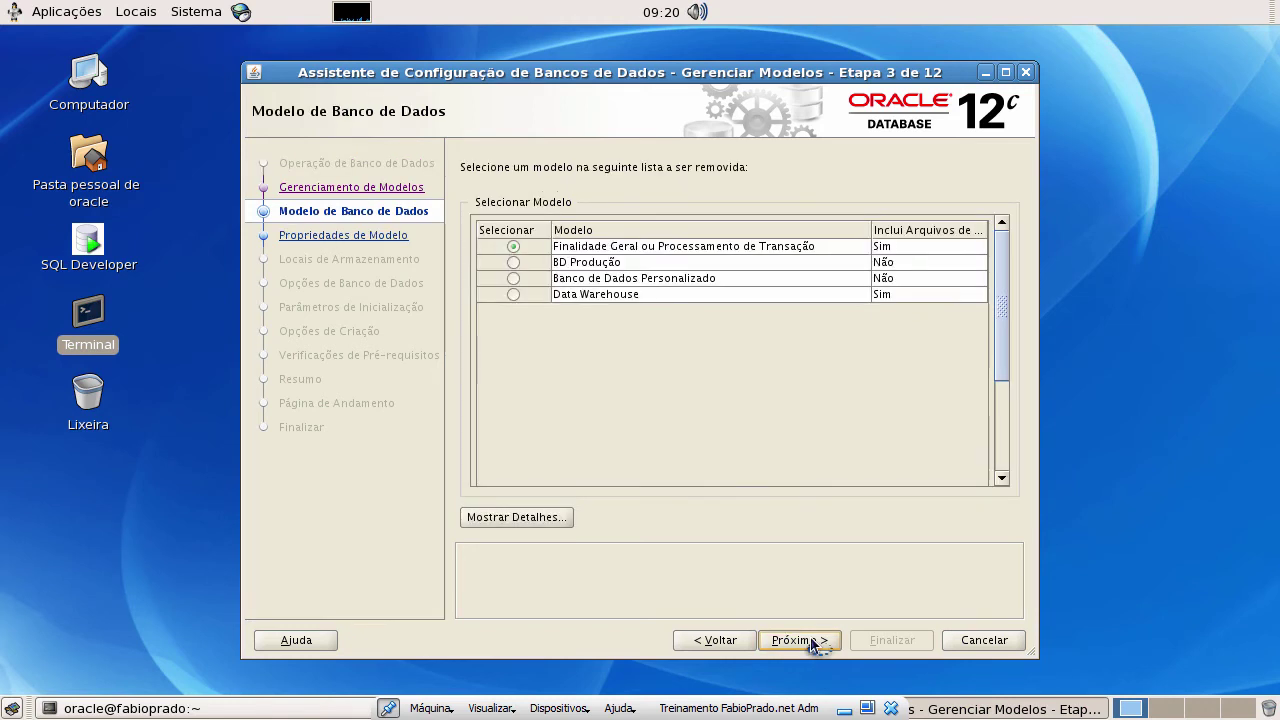
- Select BD Produção in the list of removable templates and examine its components and initialization parameters in the details
left_click(514, 262)
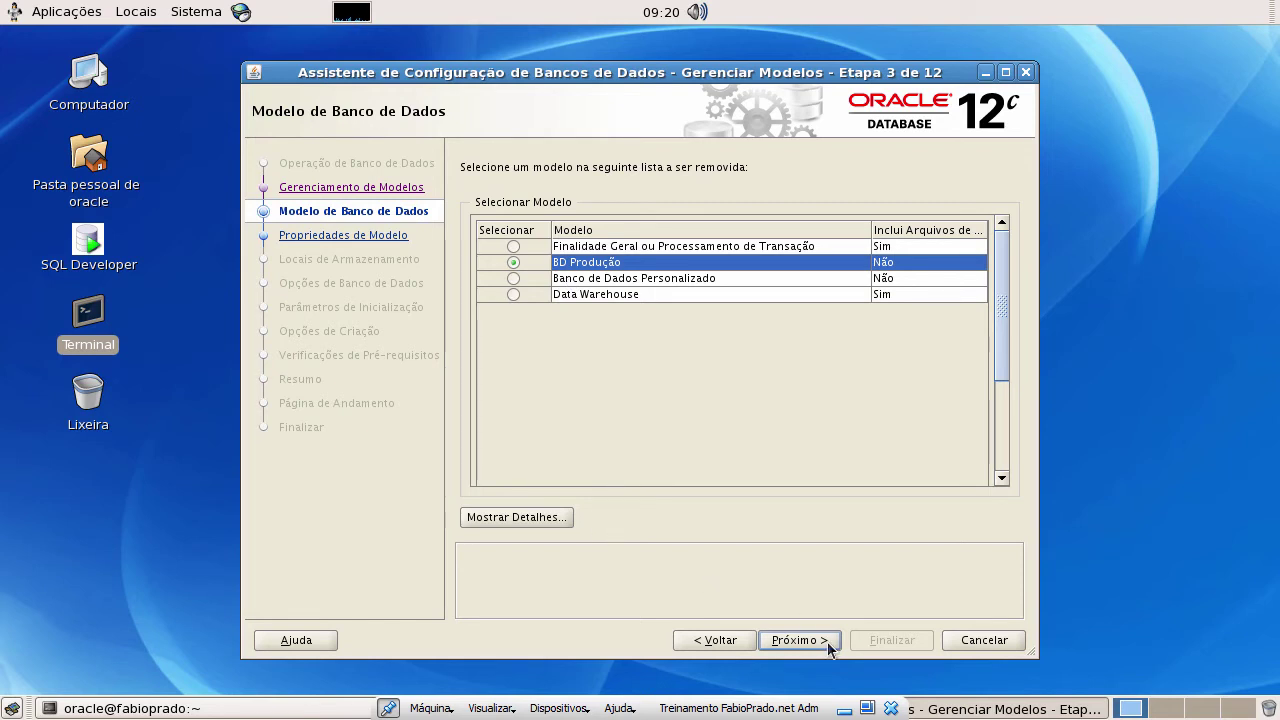
left_click(551, 522)
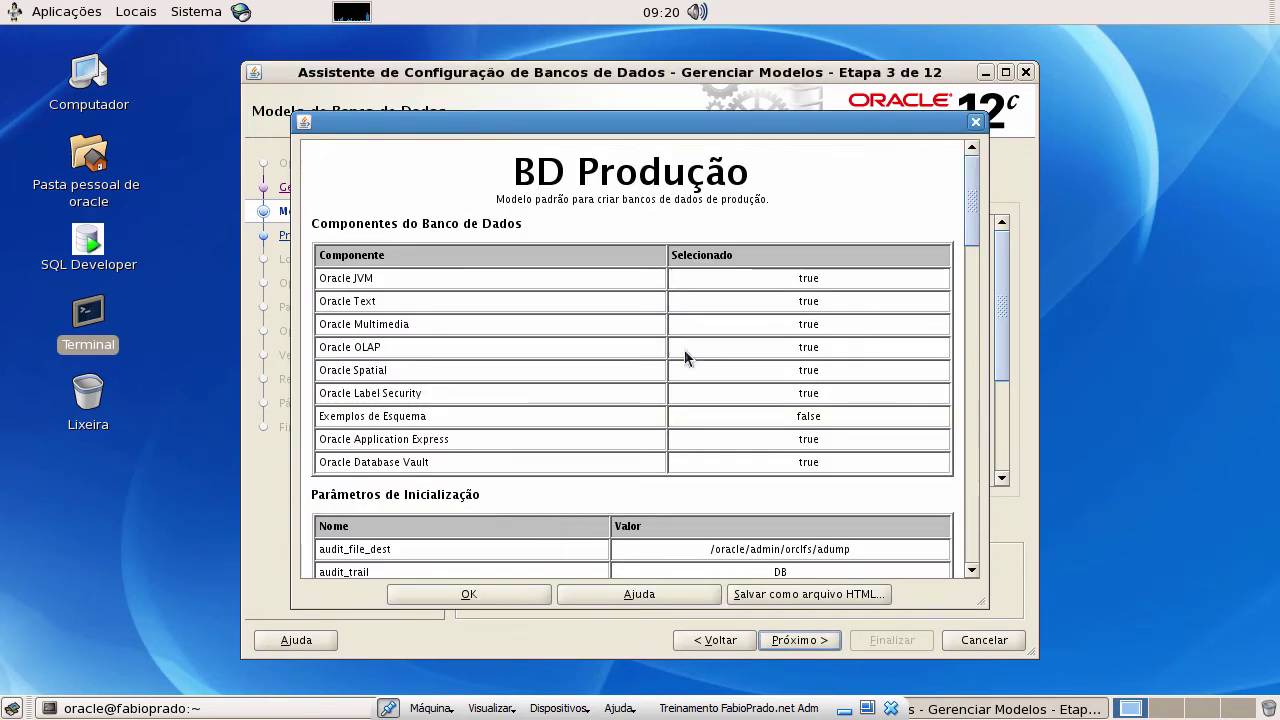
left_click(975, 122)
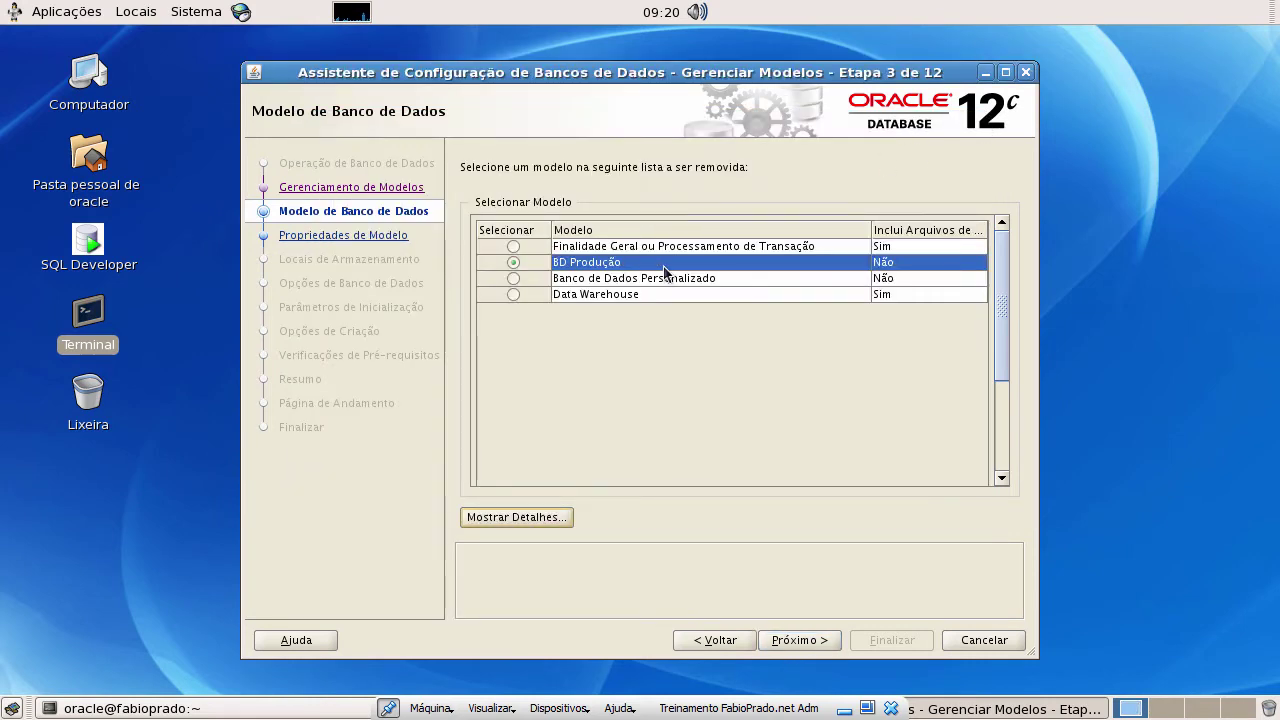
left_click(521, 515)
scroll(835, 357, "down", 6)
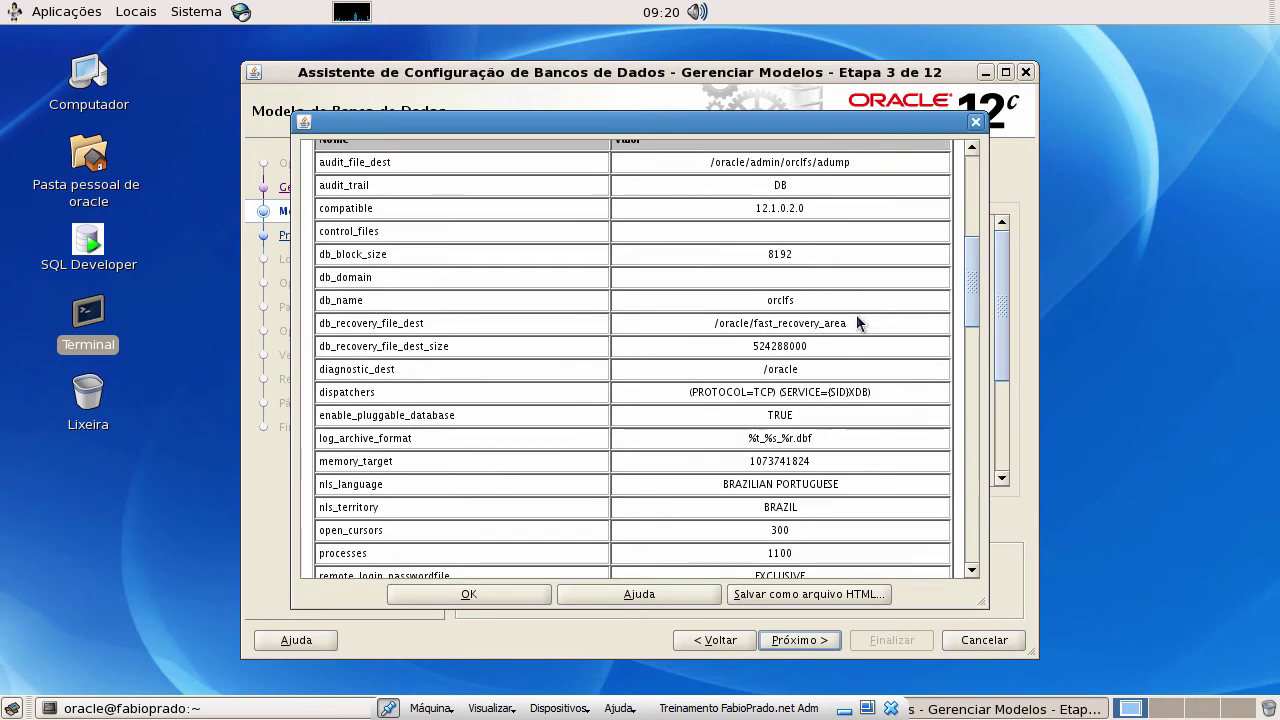
- Examine the character sets, control files, tablespaces, data files and redo log groups in the BD Produção template details, and close them
scroll(810, 330, "down", 3)
scroll(885, 330, "down", 5)
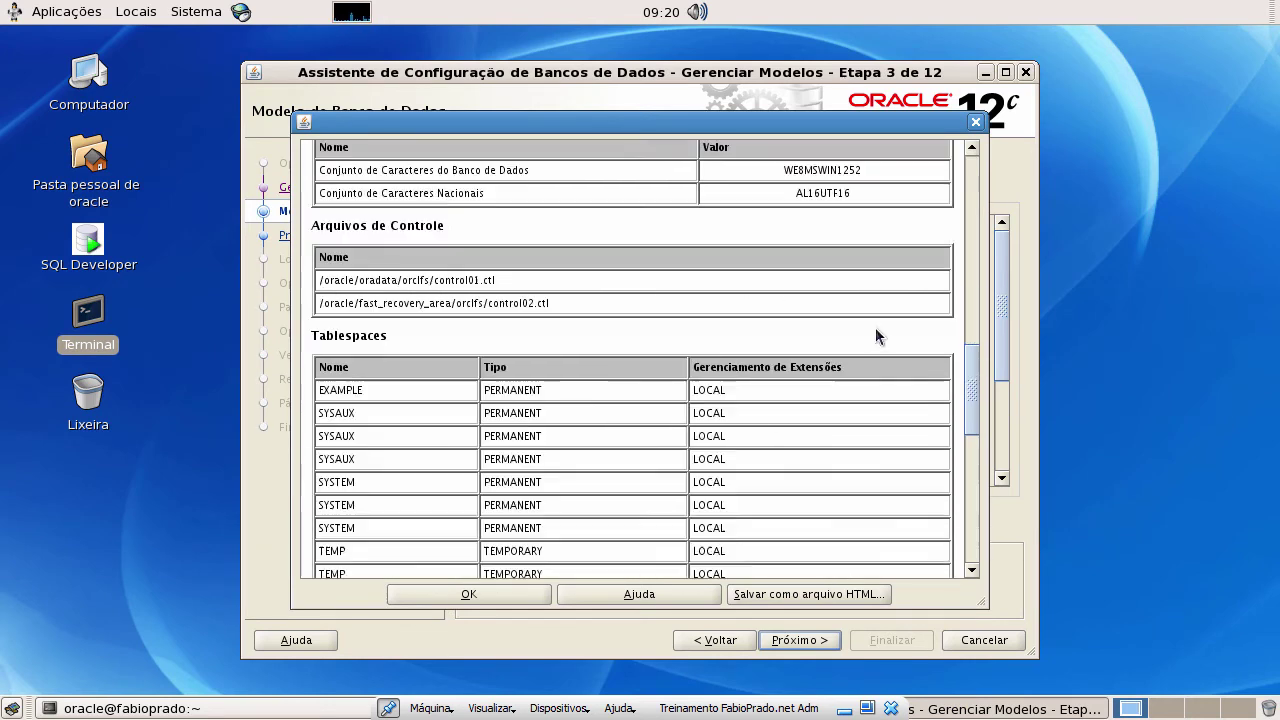
left_click_drag(972, 362, 985, 509)
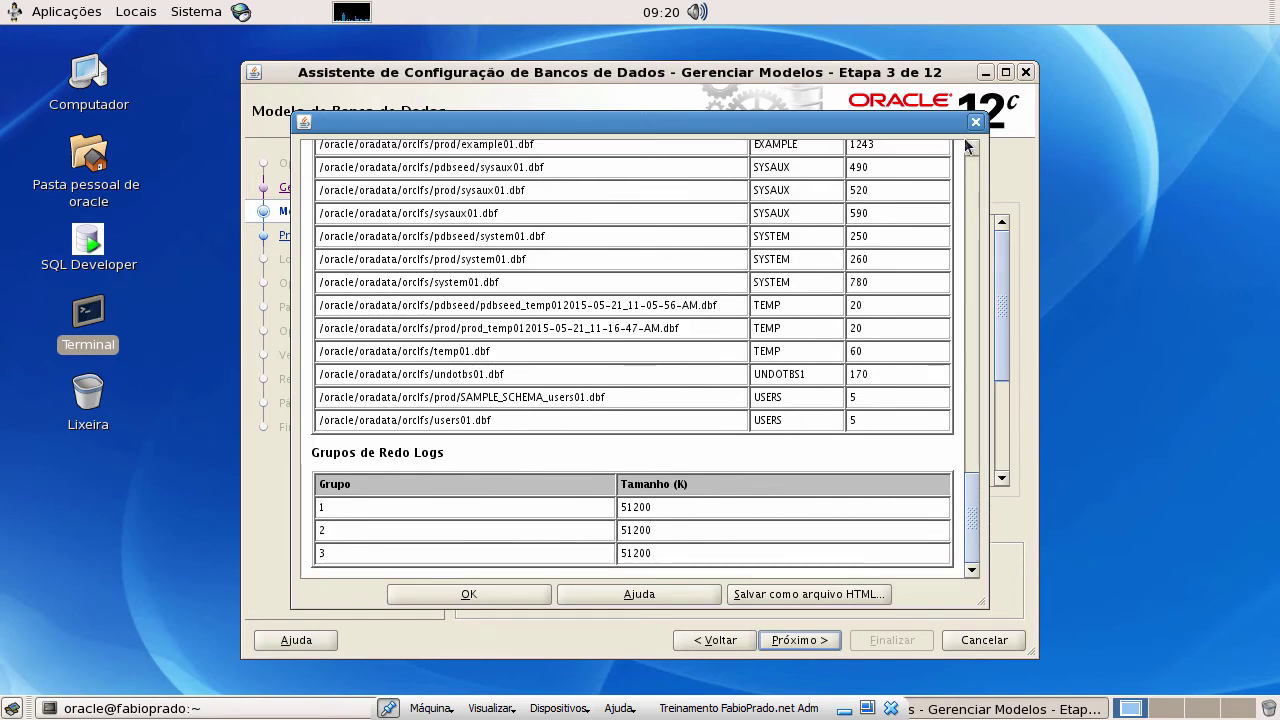
left_click(975, 122)
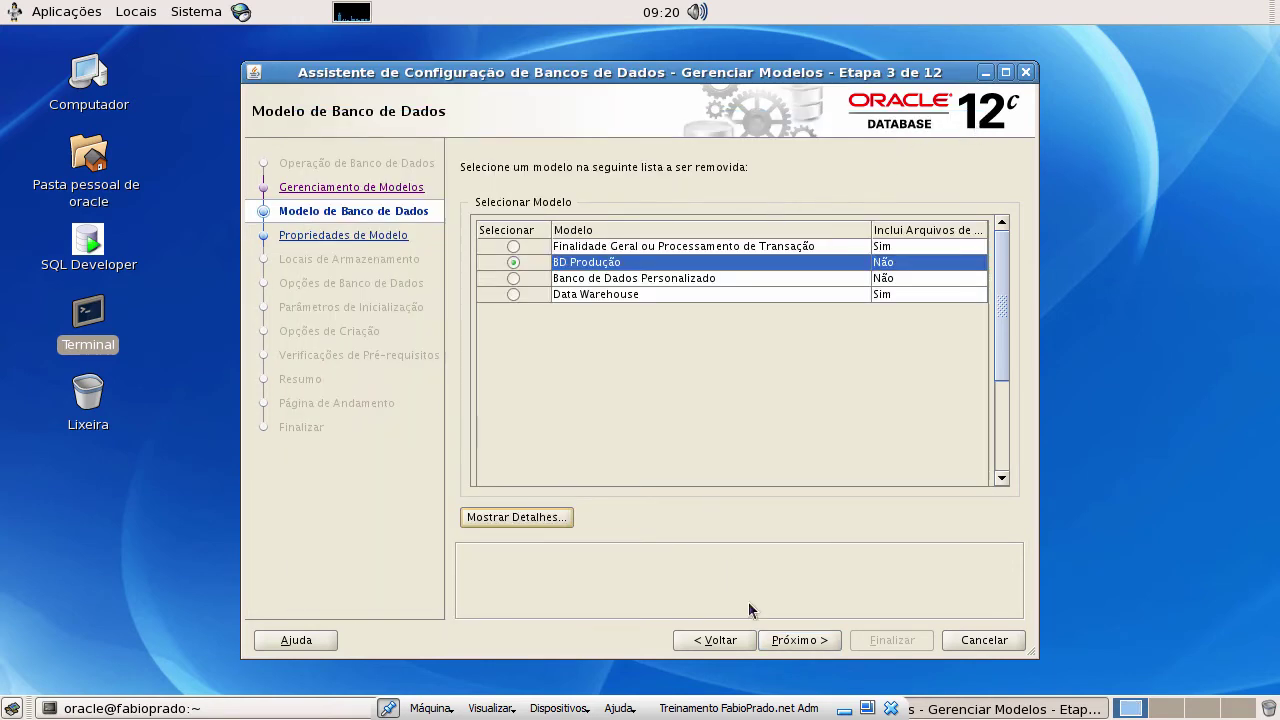
- Return to the wizard's first page and choose to delete a database to view the list of removable databases
left_click(714, 643)
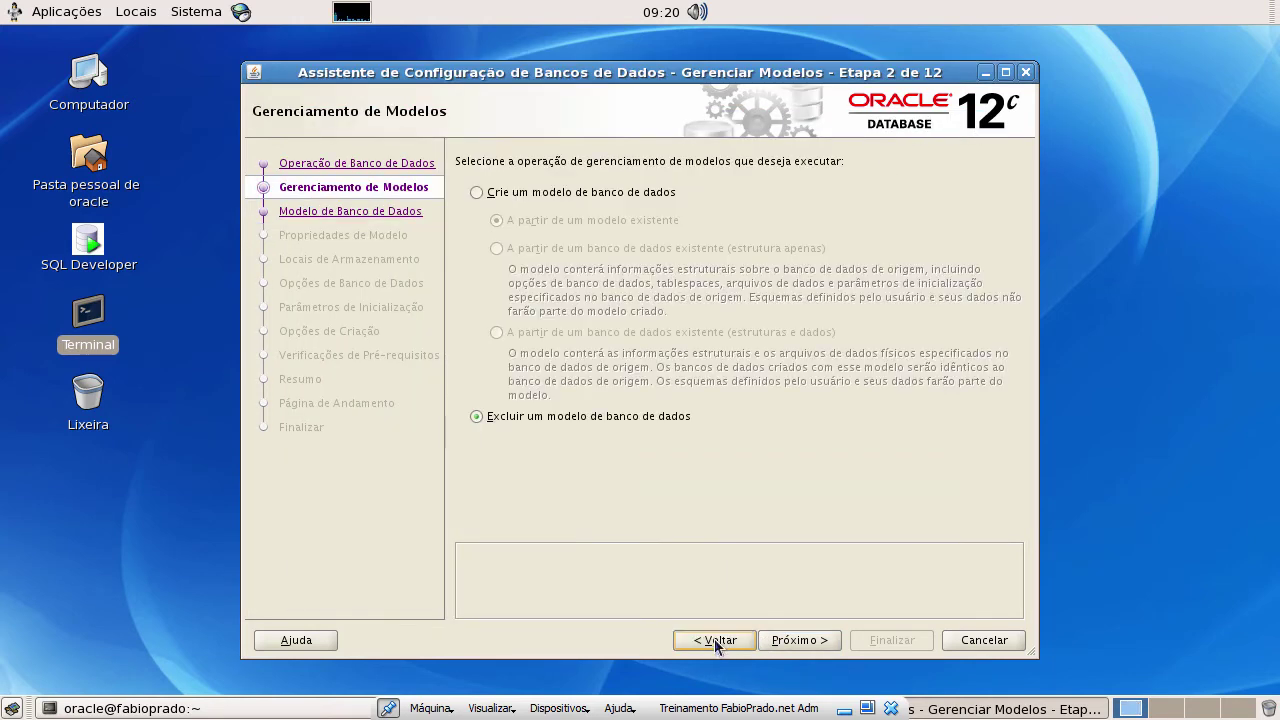
left_click(716, 642)
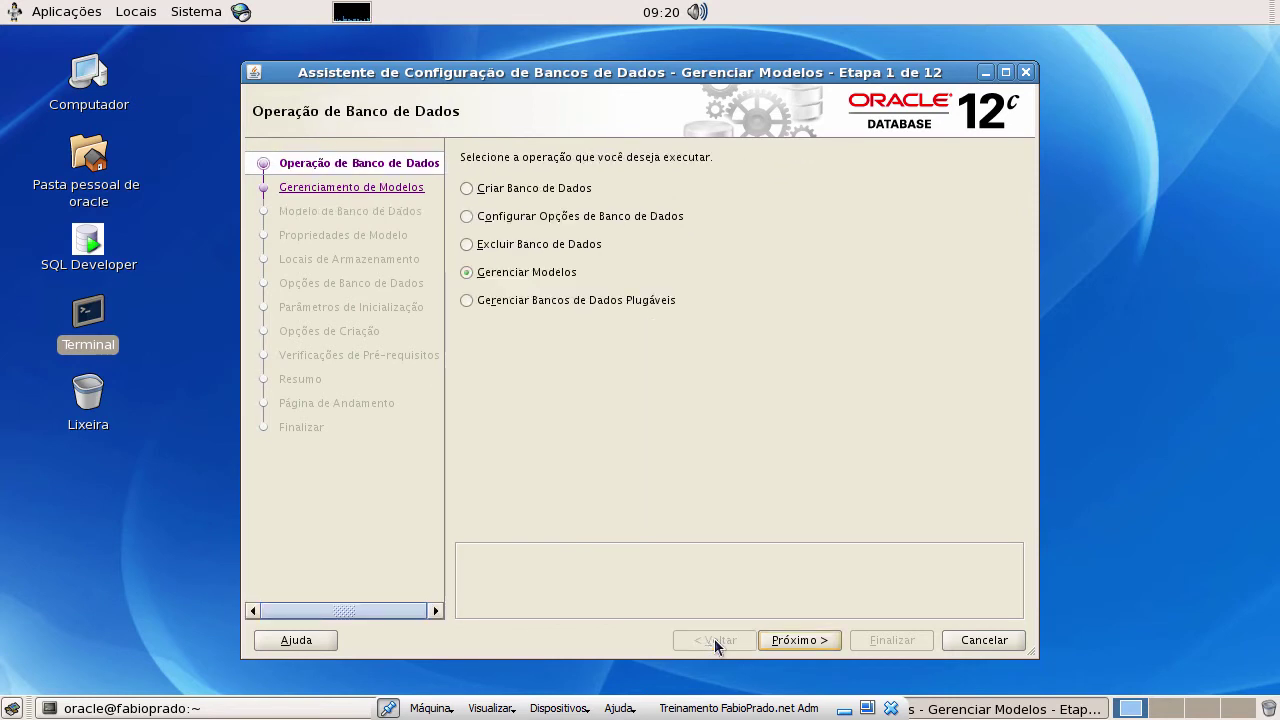
left_click(467, 245)
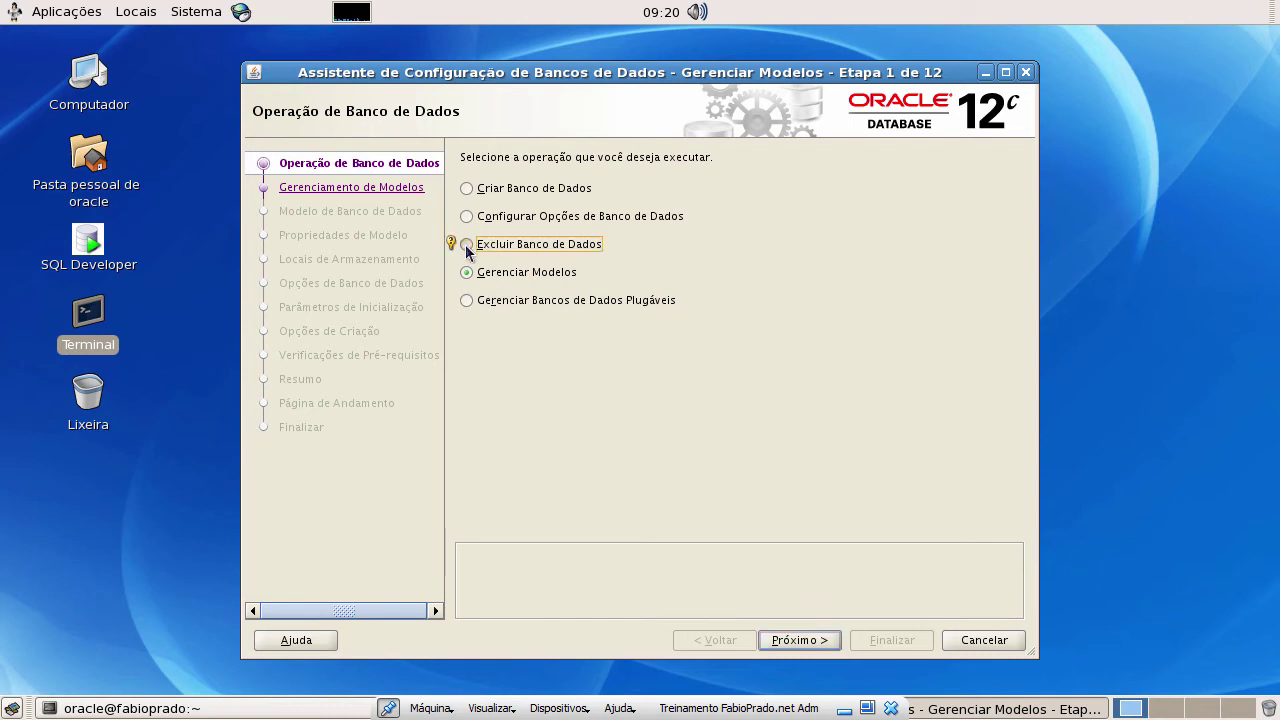
left_click(819, 645)
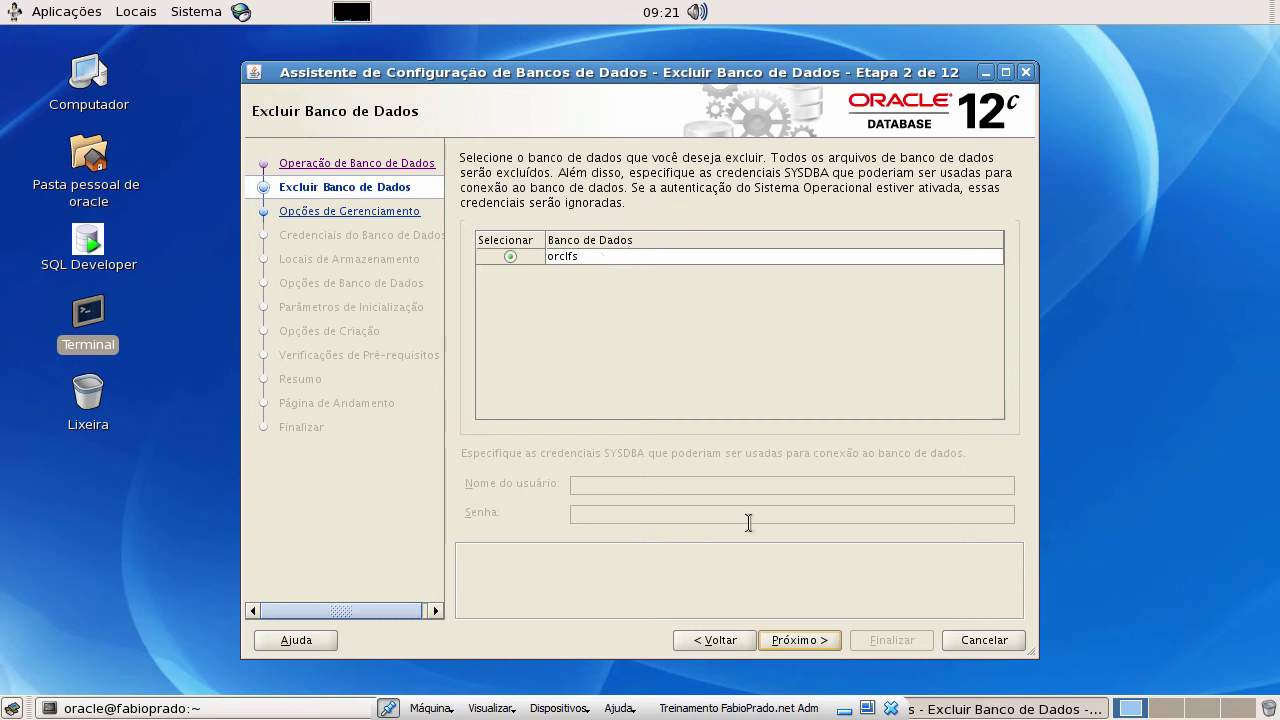
- Go back and choose to configure database options for orclfs, examine its database components, and exit the wizard
left_click(734, 640)
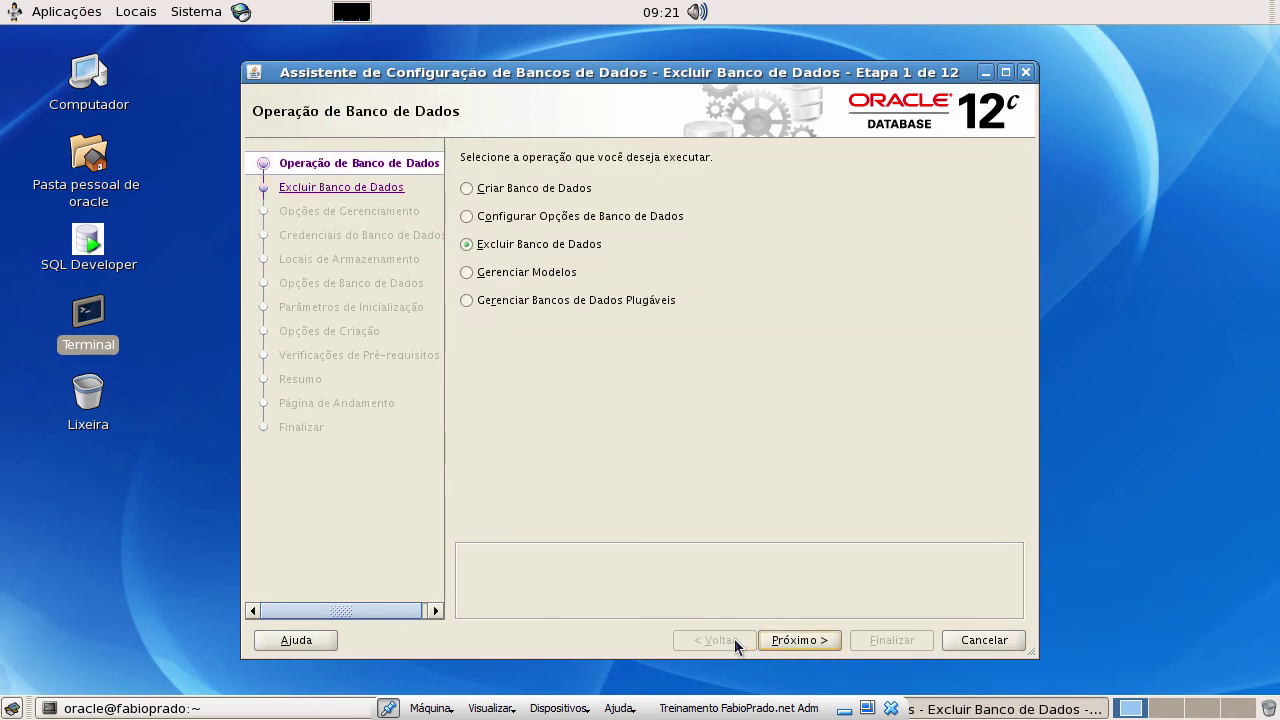
left_click(467, 216)
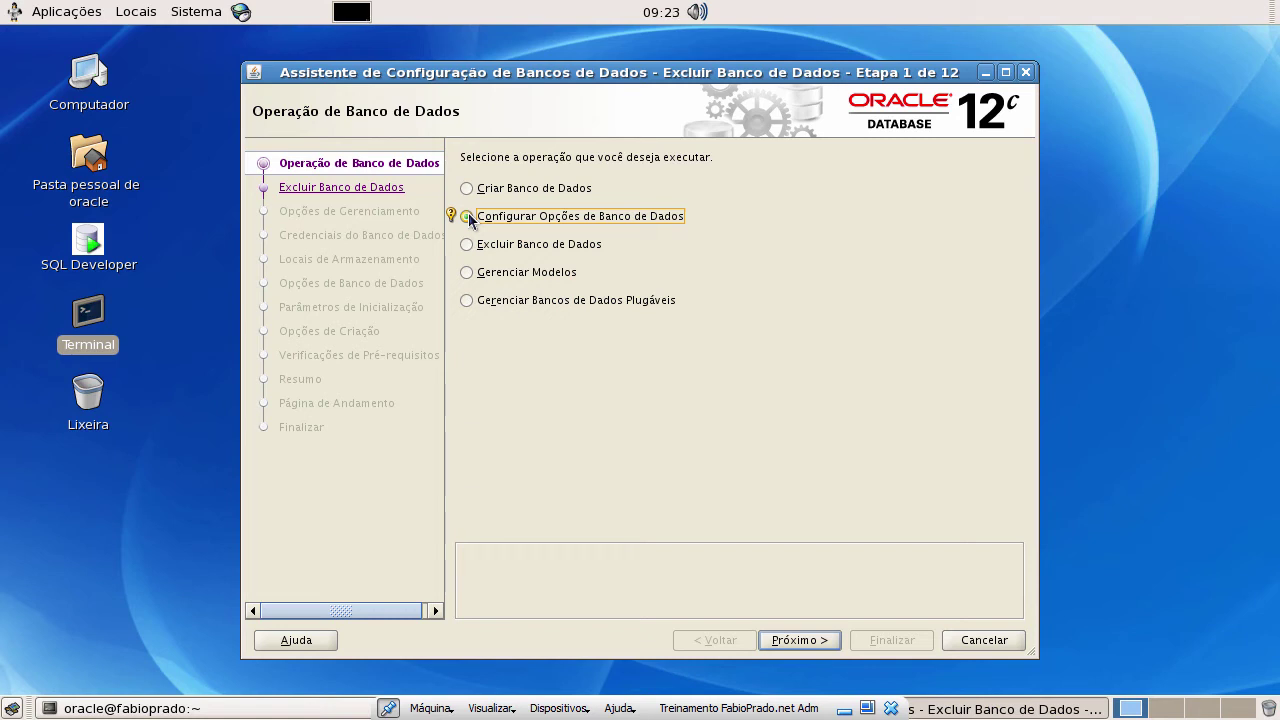
left_click(805, 642)
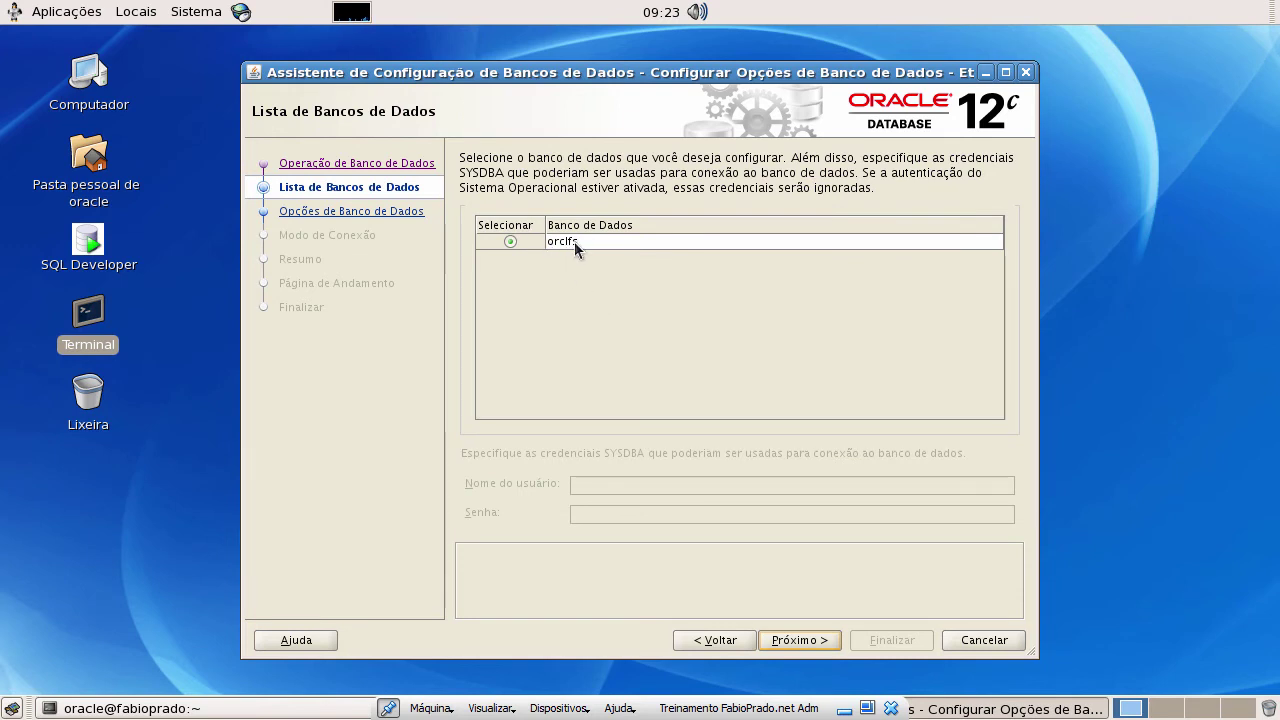
left_click(803, 639)
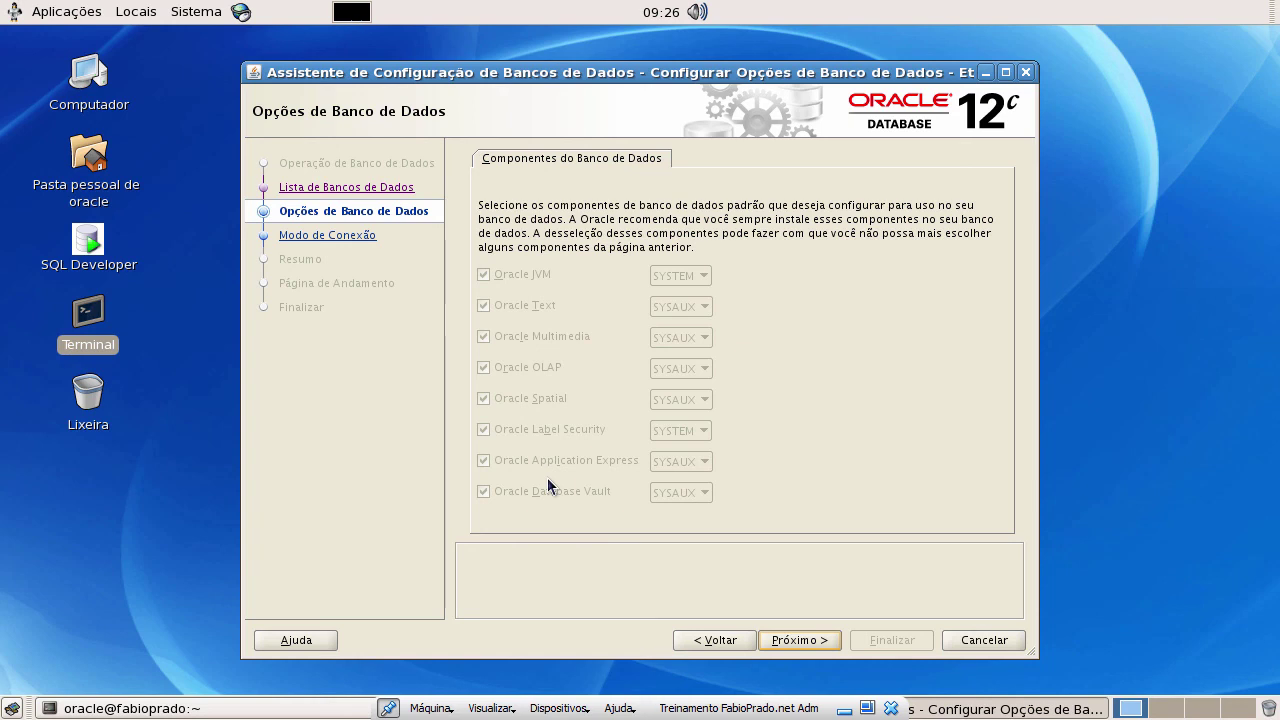
left_click(967, 643)
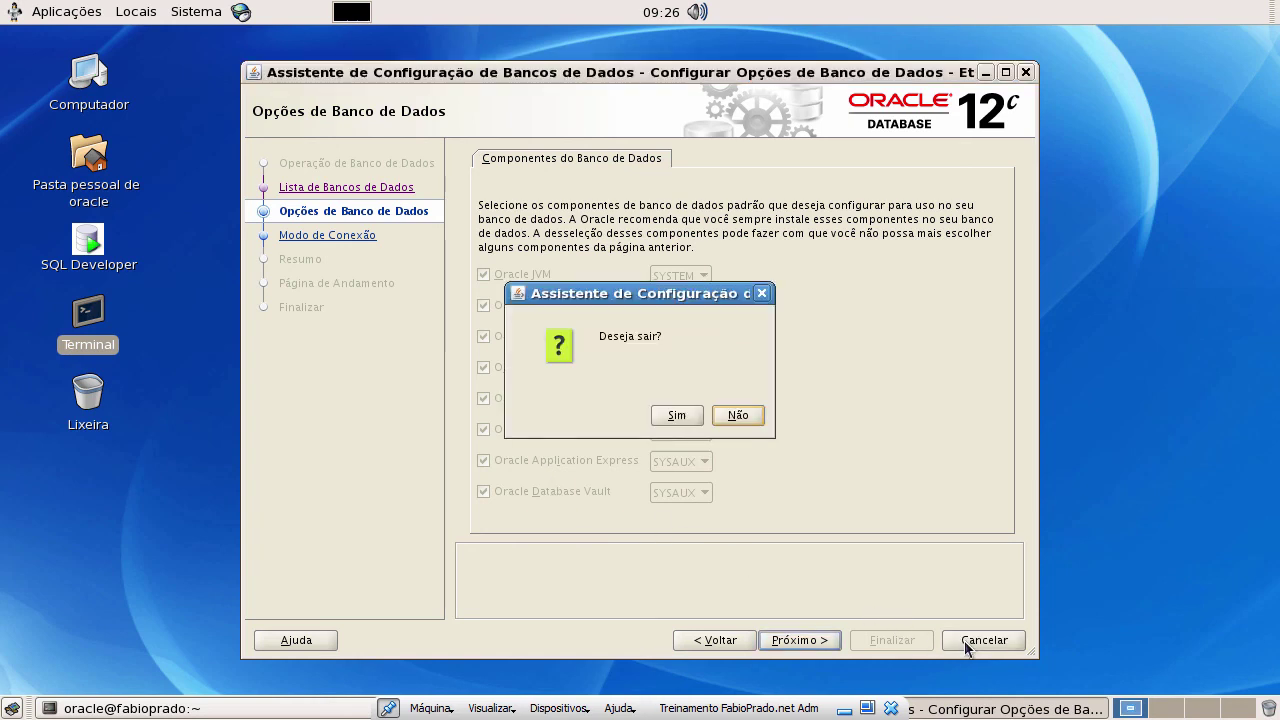
left_click(686, 416)
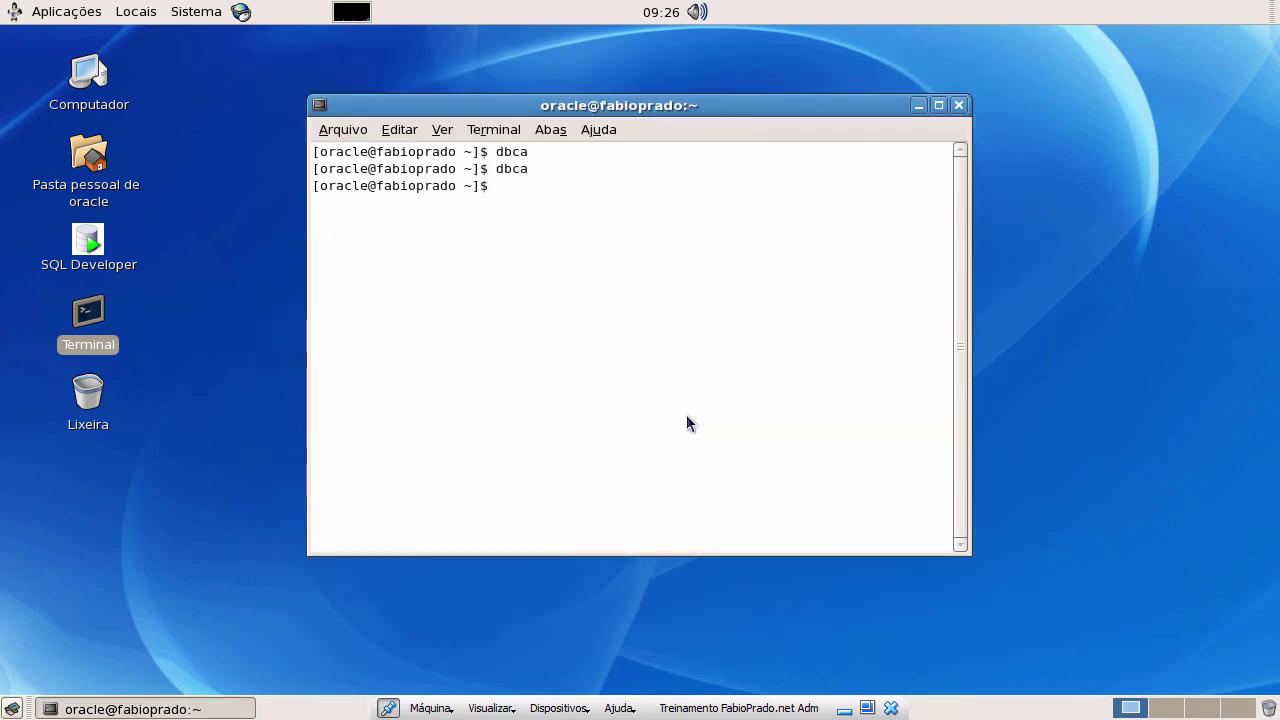